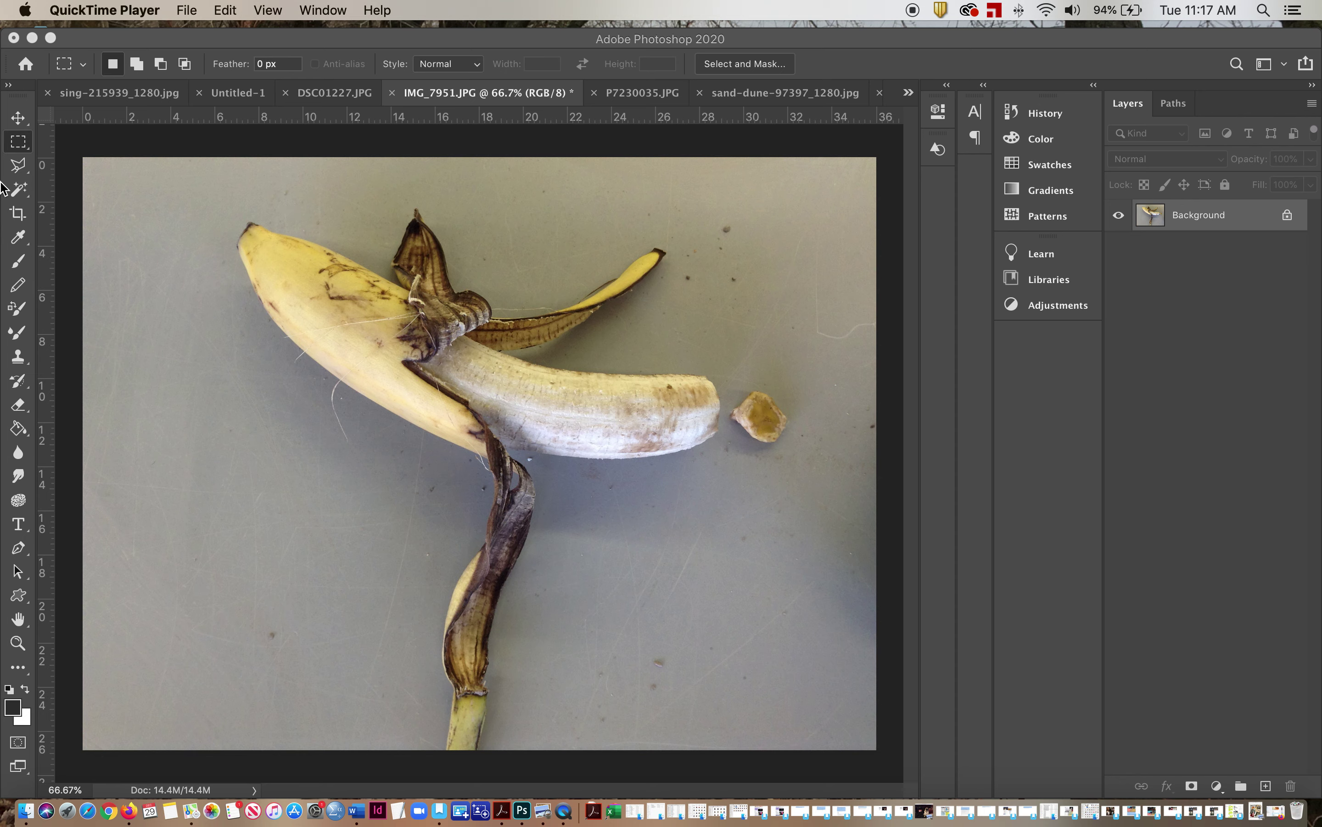
# Quick-select the banana tip, yellow body, white flesh, dark peel strip and stem
pyautogui.click(24, 196)
pyautogui.click(23, 195)
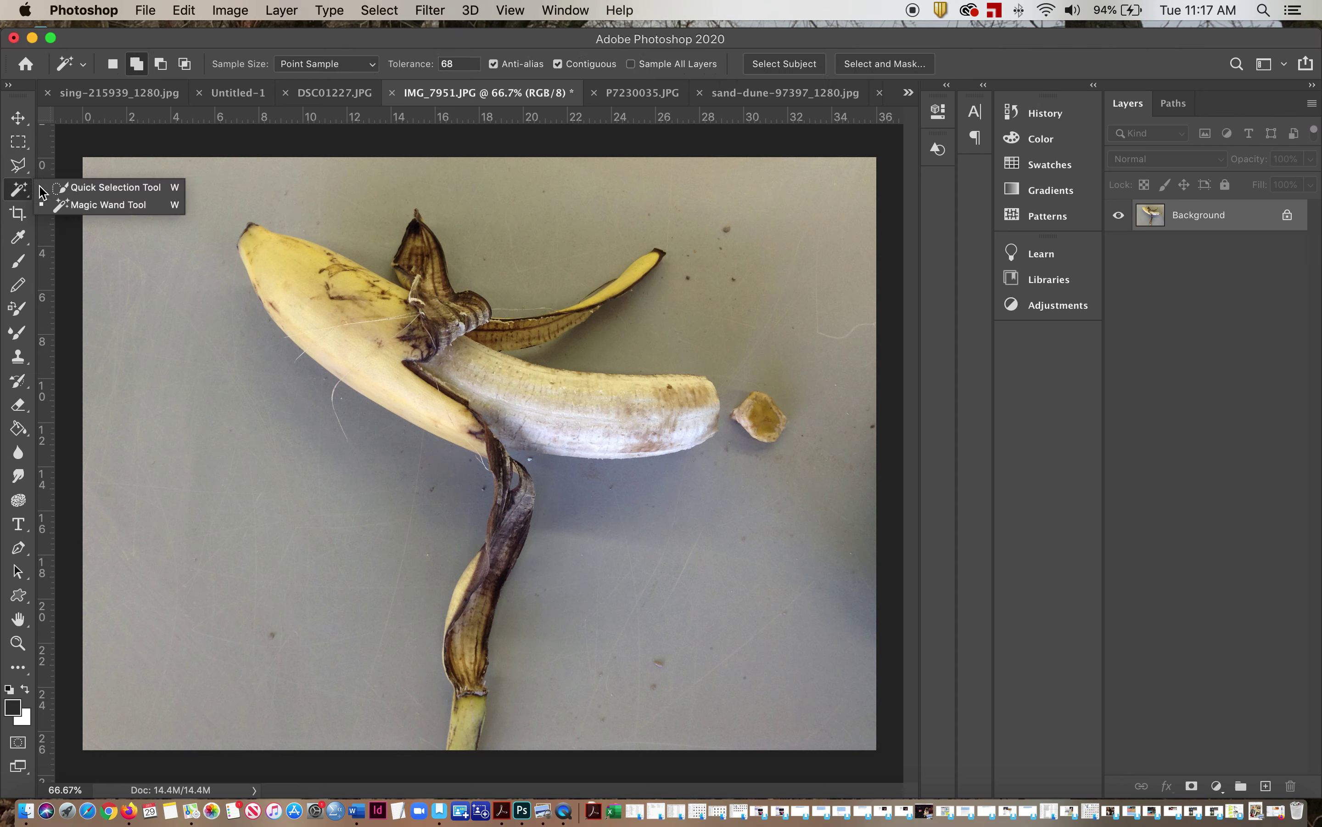
pyautogui.click(83, 189)
pyautogui.moveTo(260, 236)
pyautogui.mouseDown()
pyautogui.moveTo(257, 253)
pyautogui.moveTo(277, 259)
pyautogui.mouseUp()
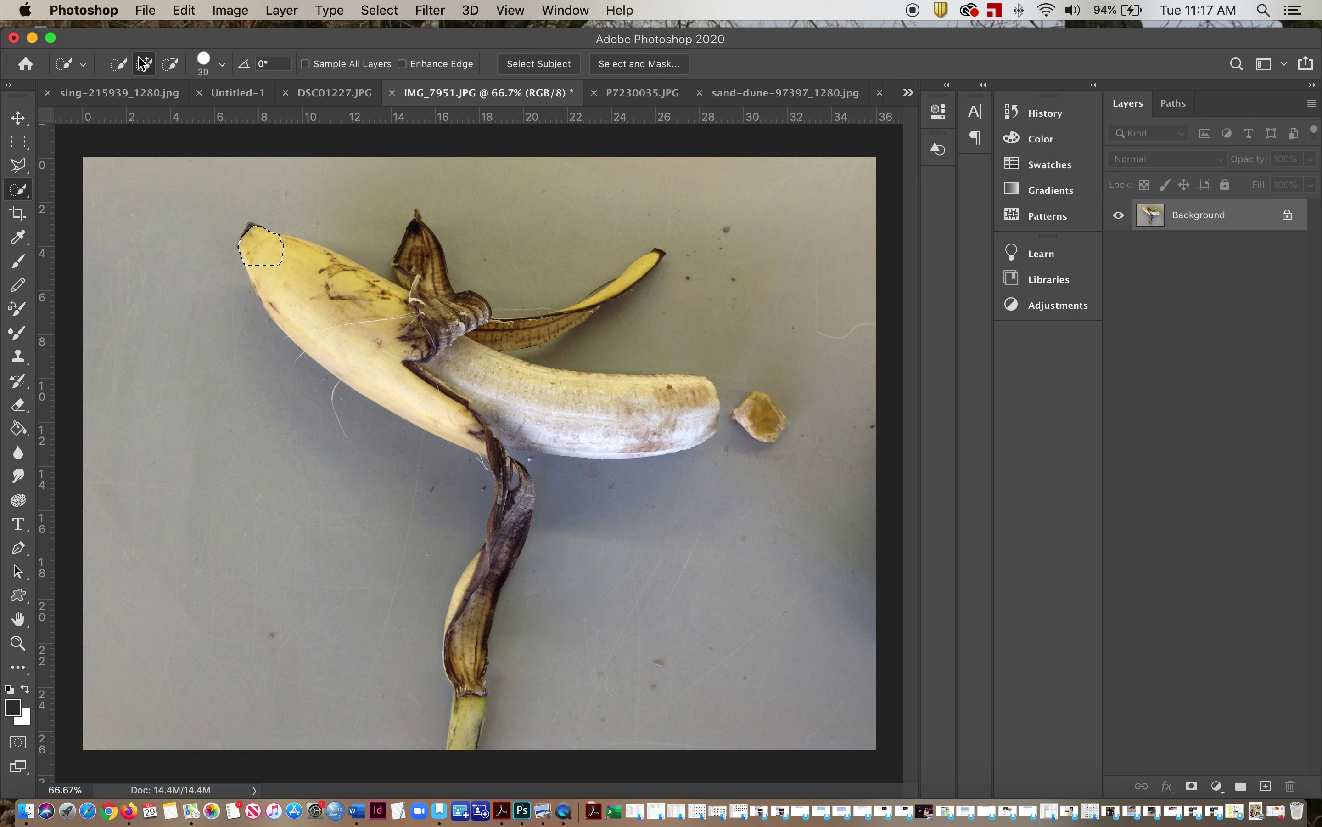
pyautogui.moveTo(268, 258)
pyautogui.mouseDown()
pyautogui.moveTo(394, 315)
pyautogui.moveTo(435, 305)
pyautogui.moveTo(425, 252)
pyautogui.moveTo(467, 297)
pyautogui.moveTo(467, 321)
pyautogui.moveTo(506, 335)
pyautogui.moveTo(562, 321)
pyautogui.moveTo(645, 268)
pyautogui.mouseUp()
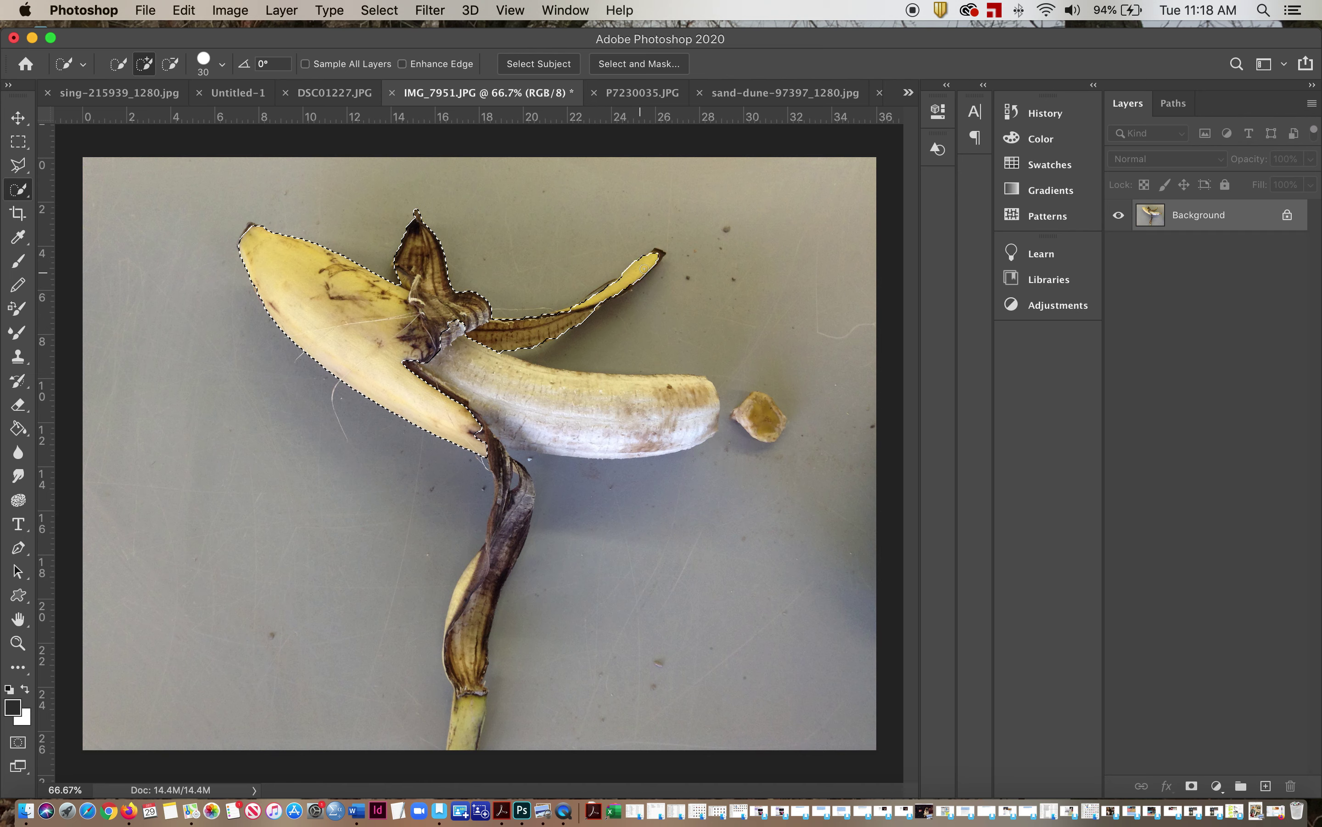
pyautogui.moveTo(422, 348)
pyautogui.mouseDown()
pyautogui.moveTo(454, 380)
pyautogui.moveTo(554, 406)
pyautogui.mouseUp()
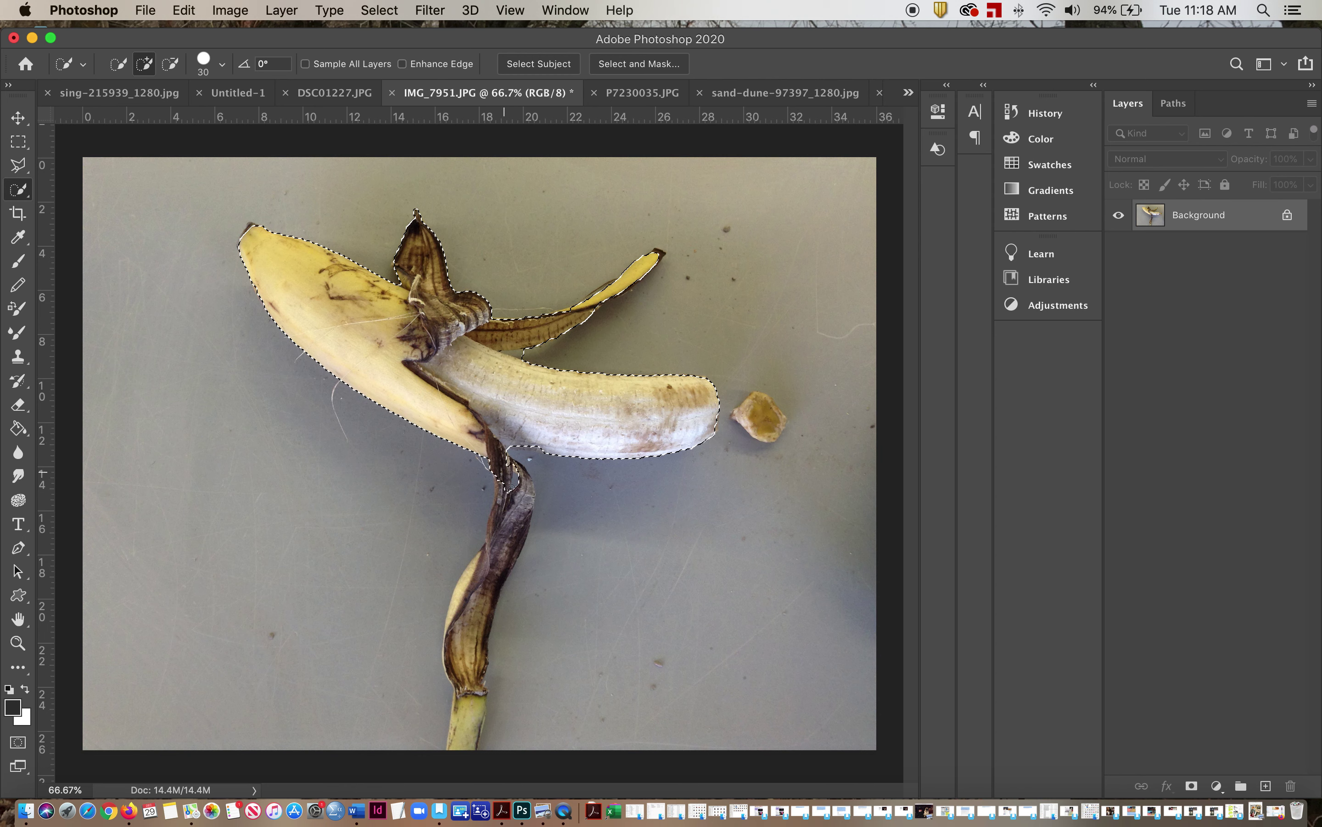
pyautogui.moveTo(506, 535)
pyautogui.mouseDown()
pyautogui.moveTo(500, 580)
pyautogui.moveTo(471, 629)
pyautogui.mouseUp()
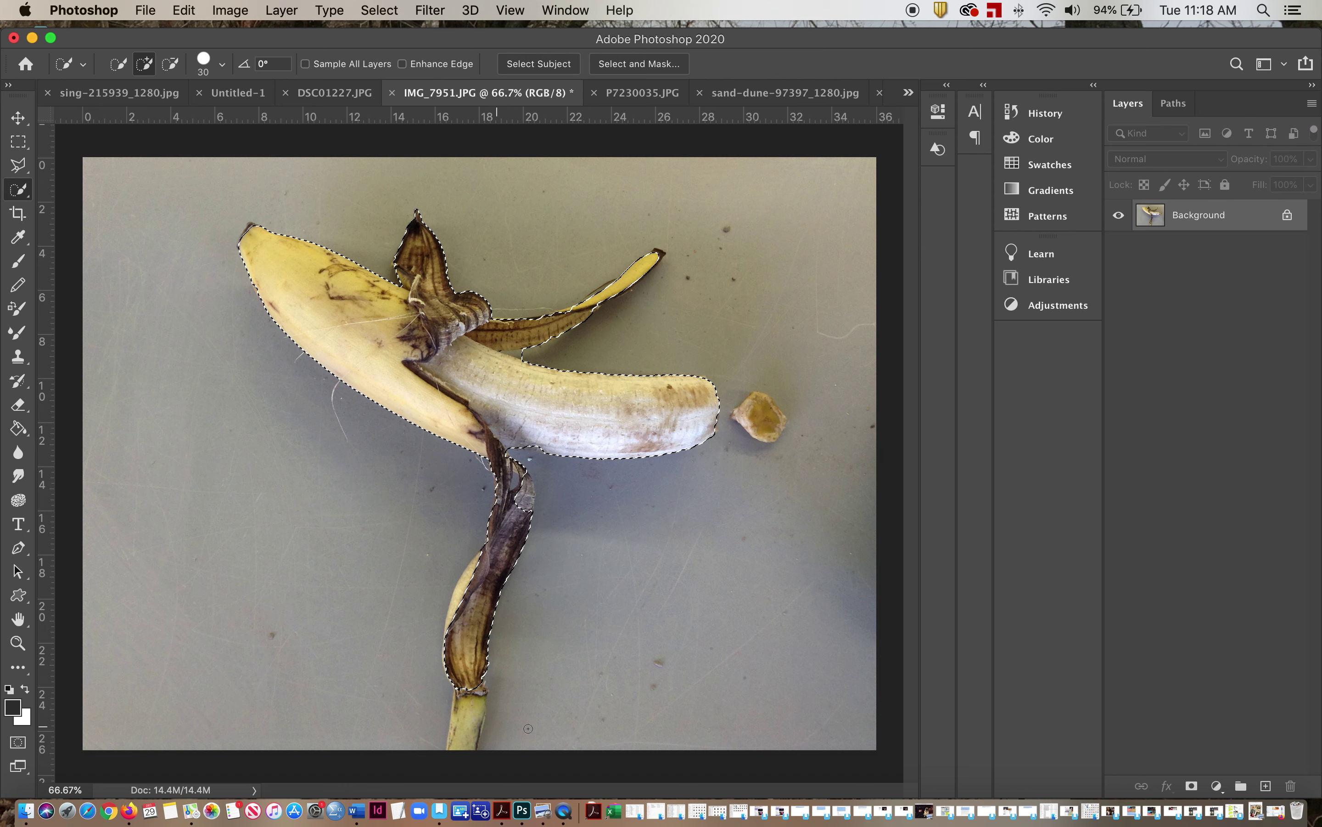
pyautogui.moveTo(468, 695); pyautogui.dragTo(472, 720)
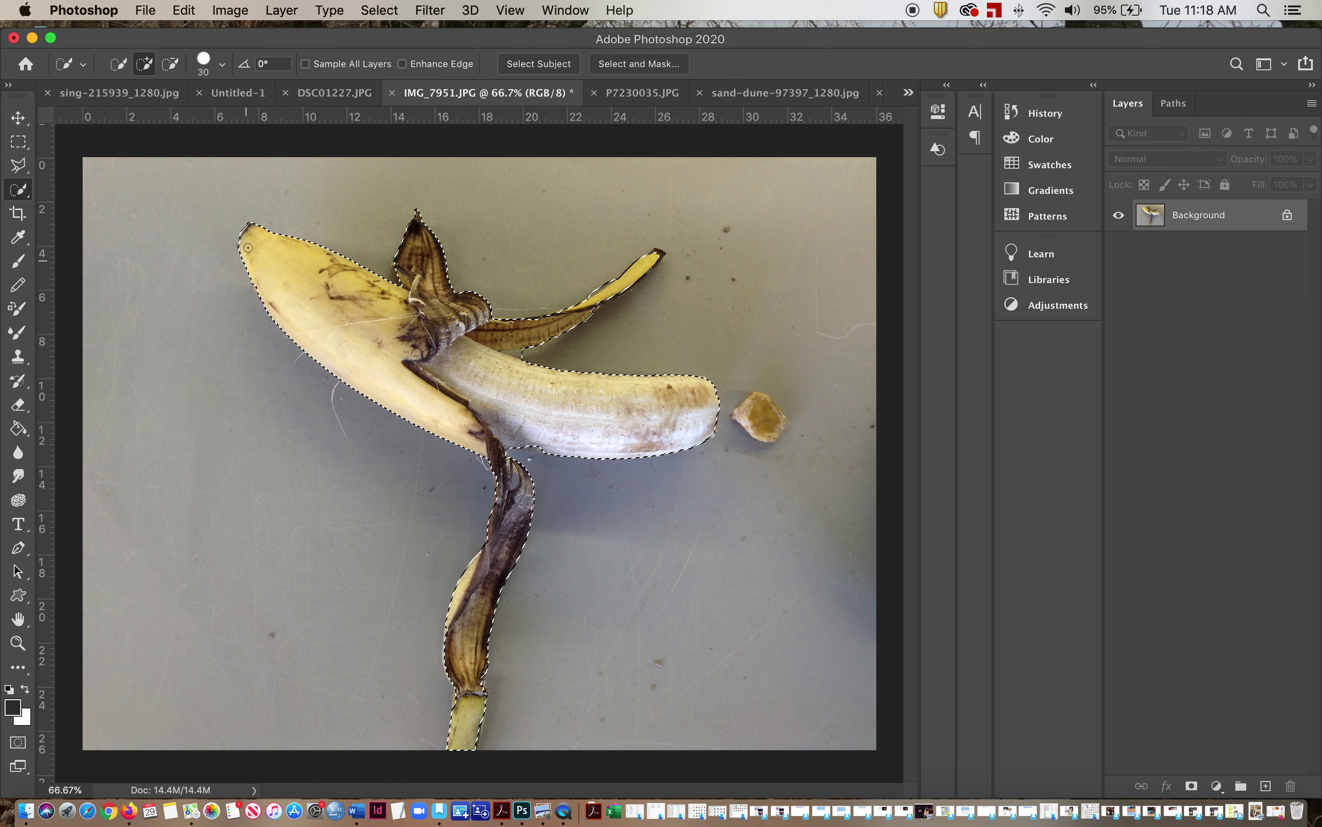
pyautogui.click(379, 9)
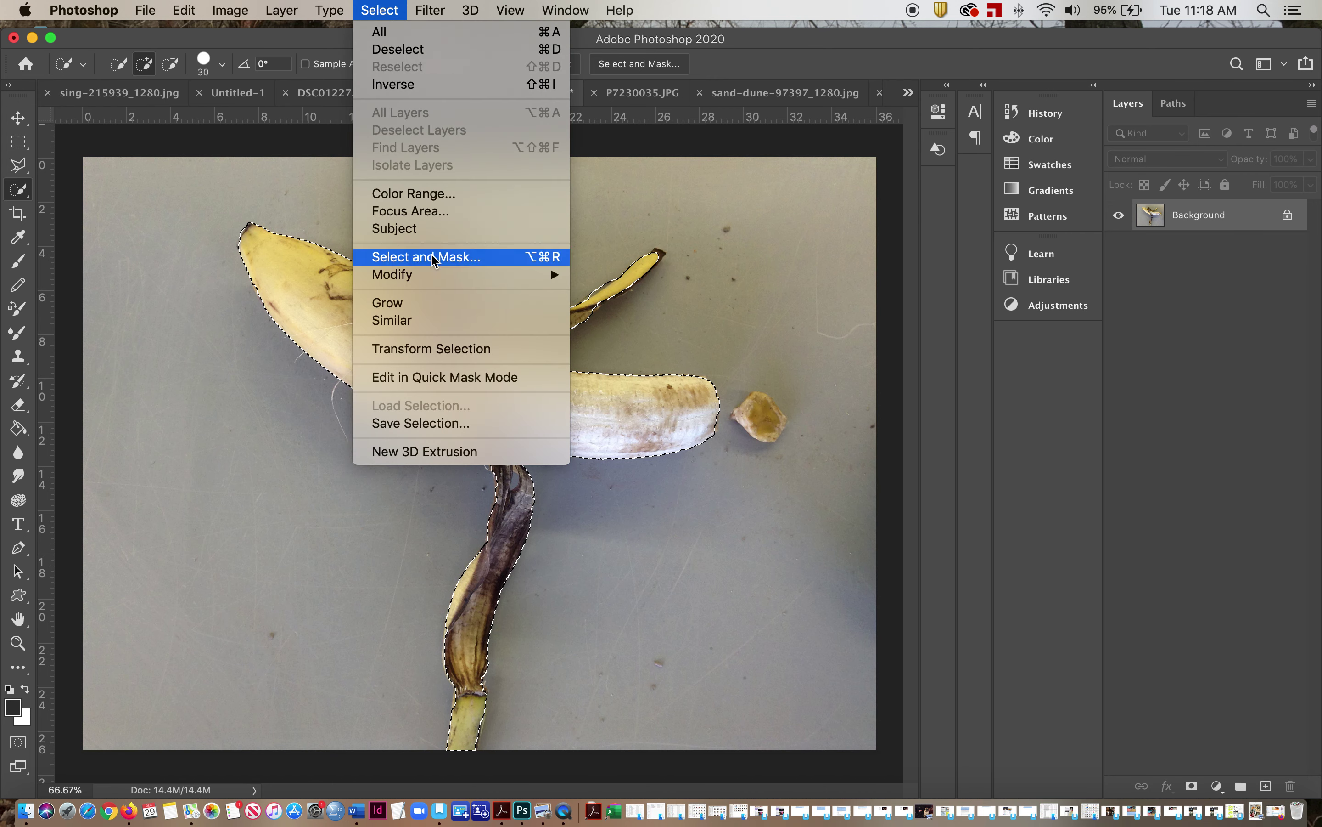
# Expand the banana selection by 2 pixels
pyautogui.moveTo(431, 281)
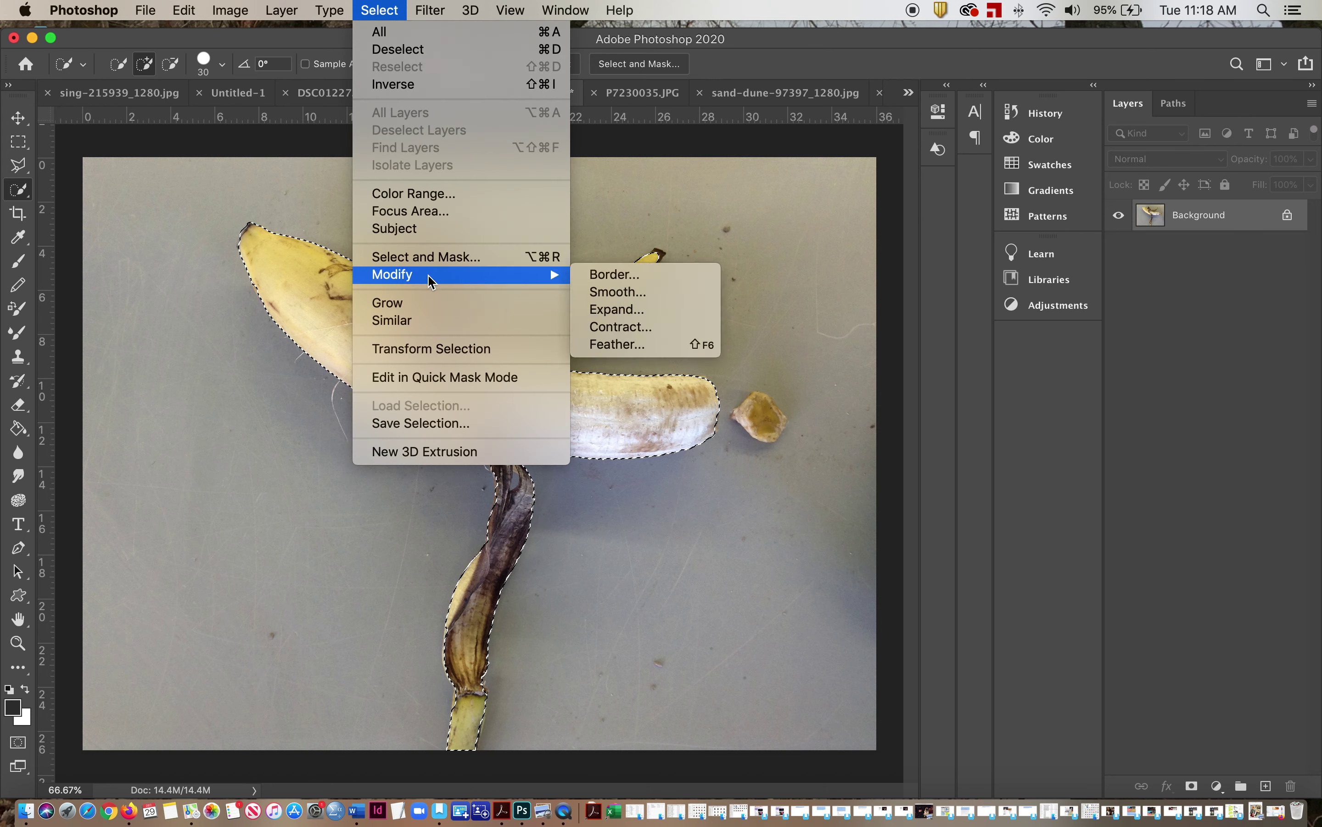
pyautogui.click(602, 310)
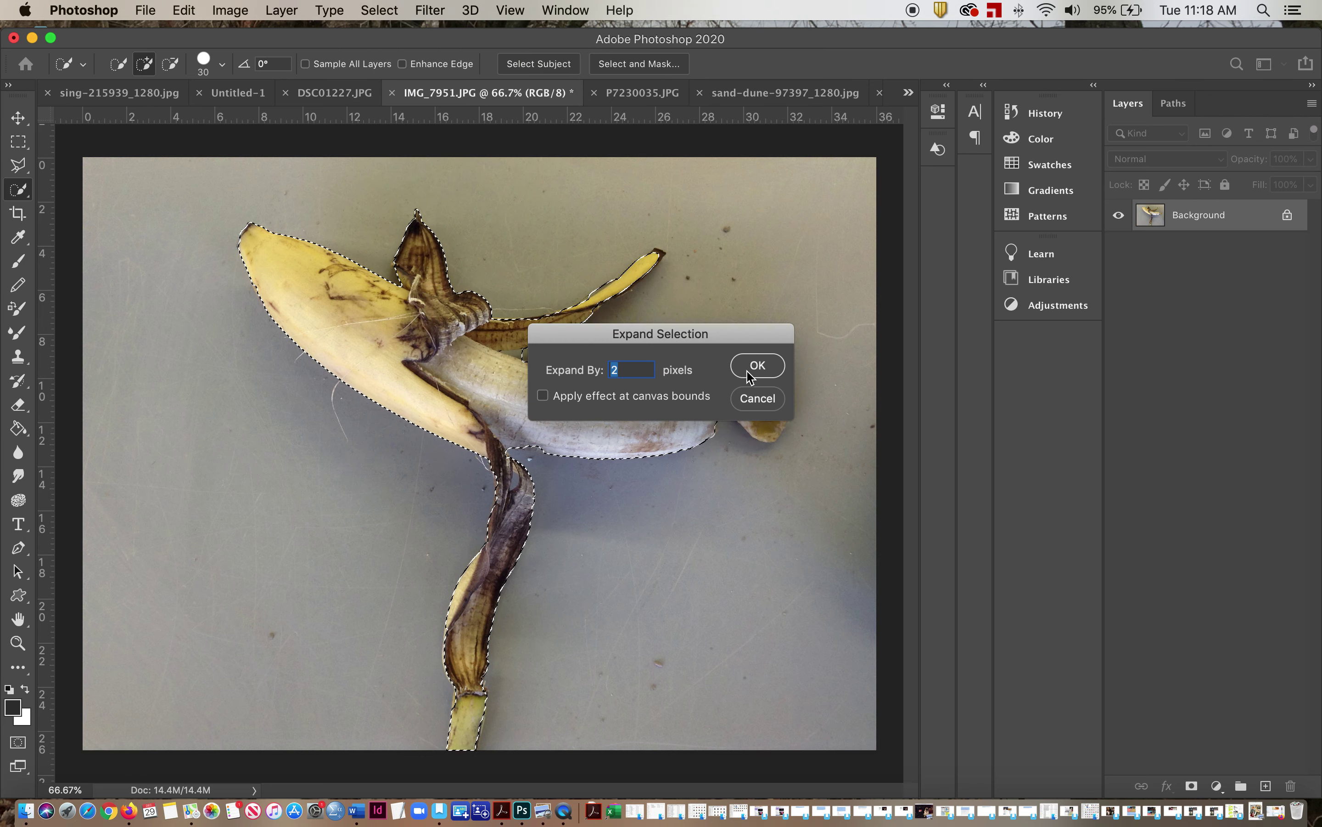
pyautogui.click(757, 366)
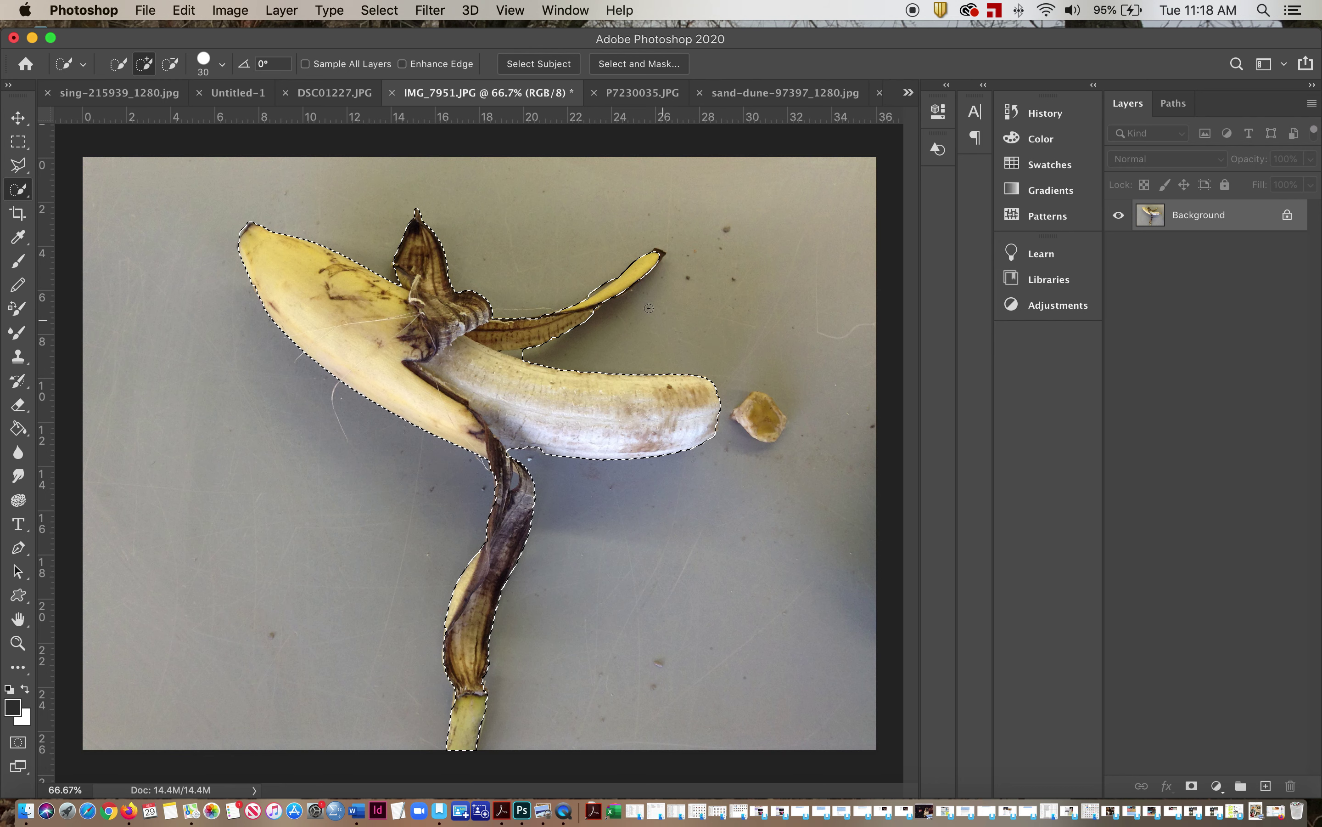
# Feather the selection edge by 4 pixels
pyautogui.click(380, 9)
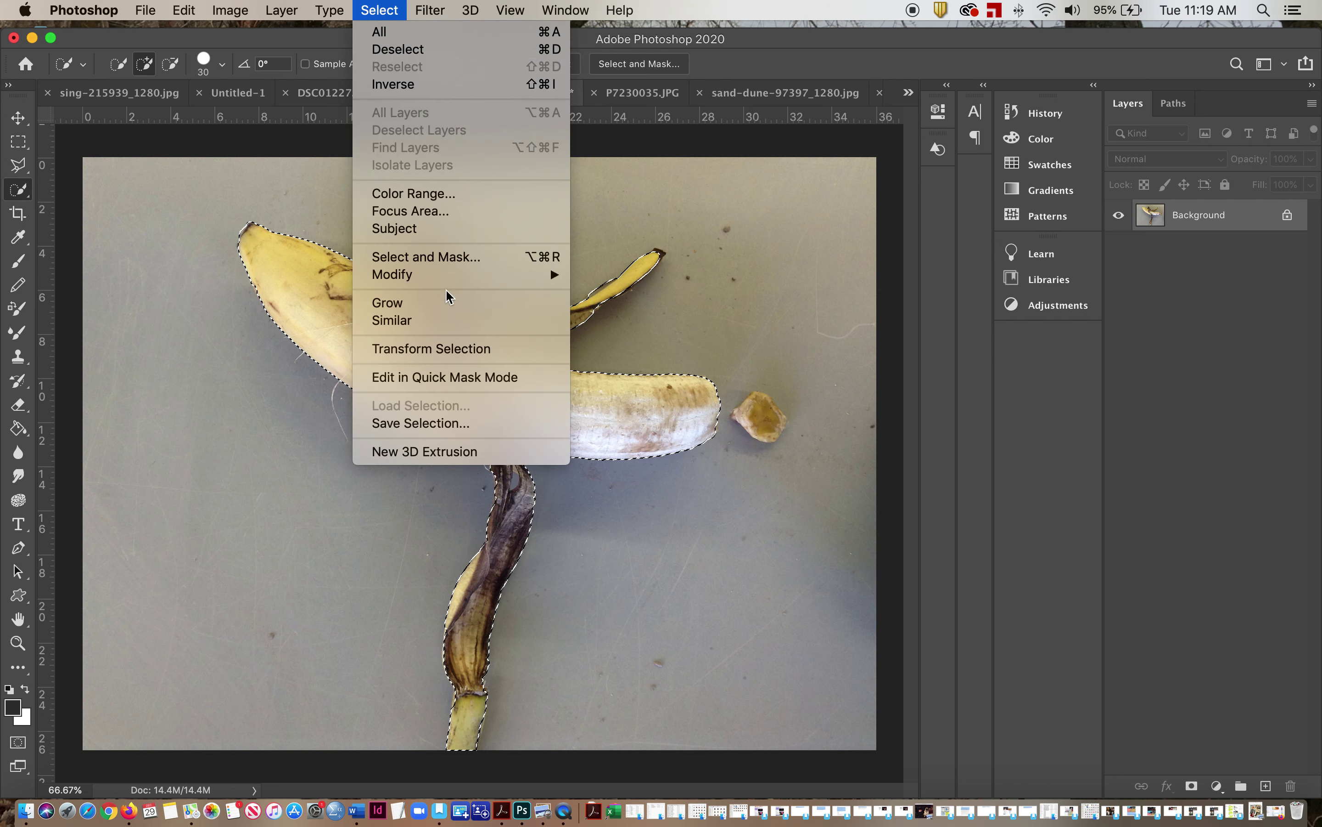
pyautogui.moveTo(446, 281)
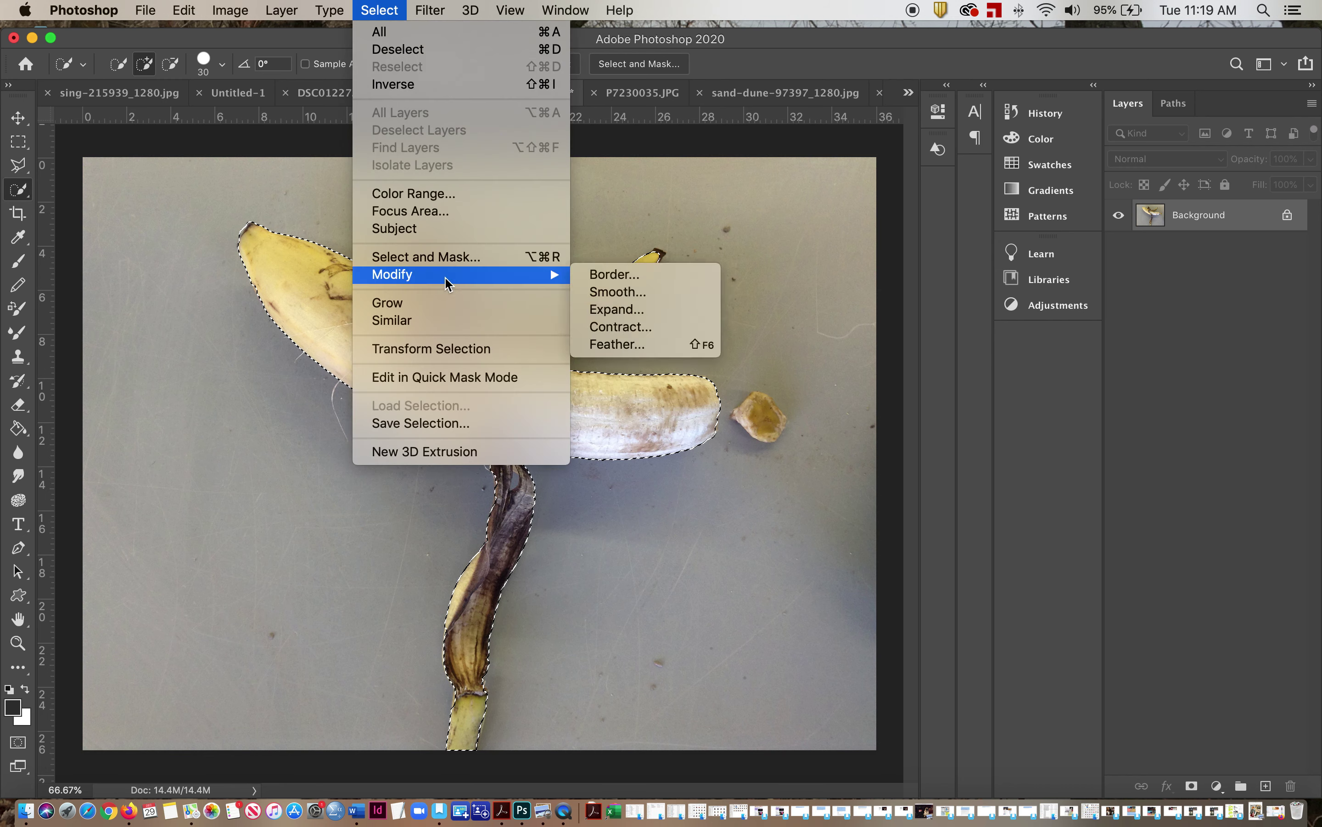
pyautogui.click(616, 347)
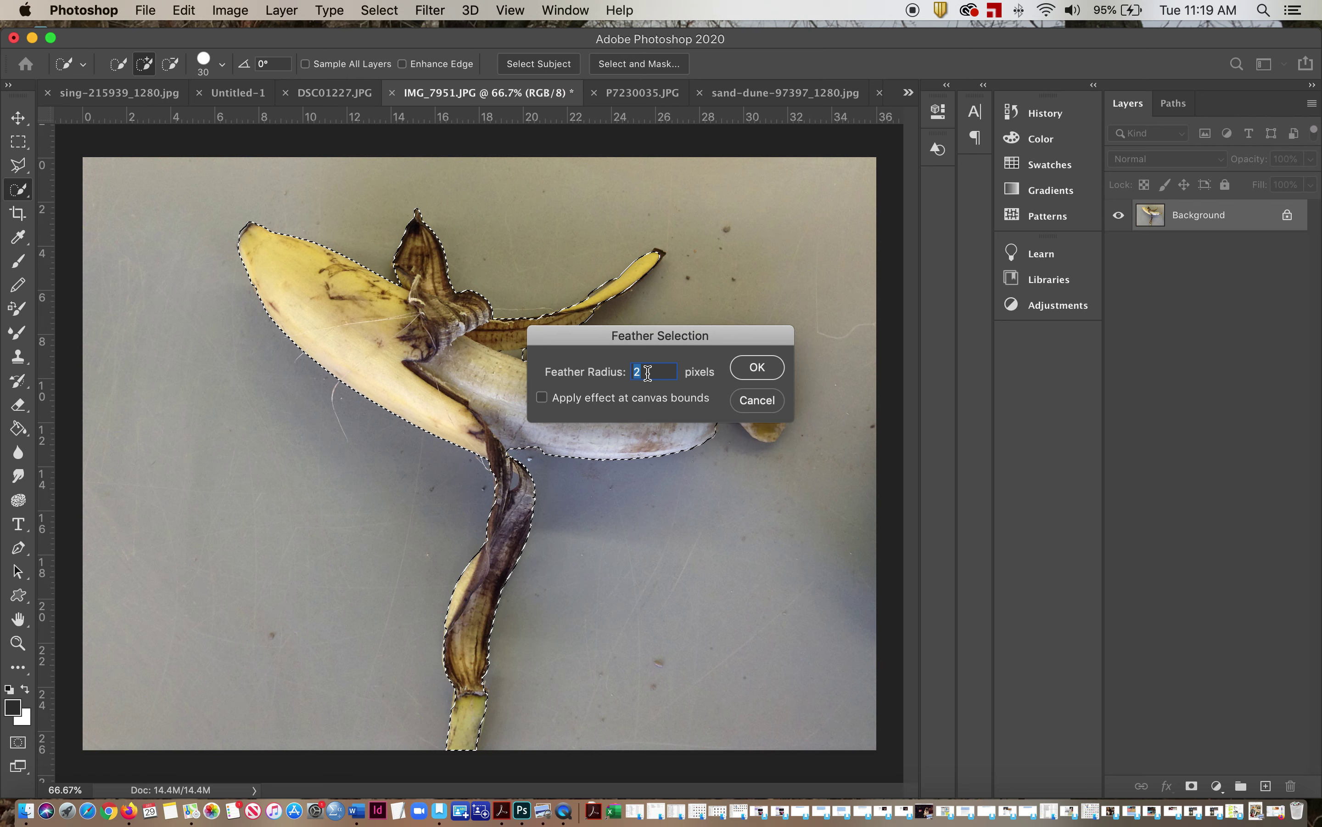
pyautogui.write('4')
pyautogui.click(756, 367)
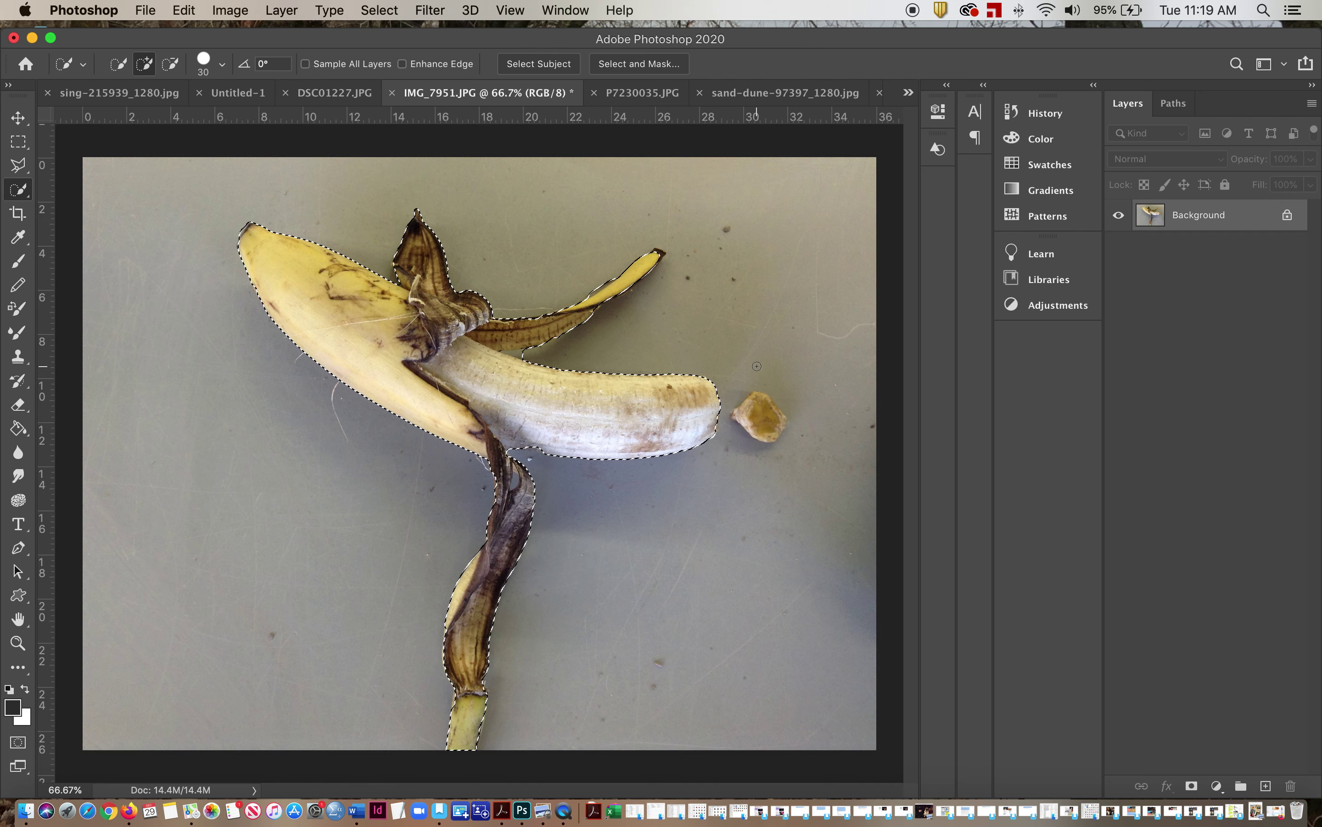
# Paste the banana into Untitled-1 as Layer 3, keep Layers 1–2 hidden, and zoom out
pyautogui.click(234, 94)
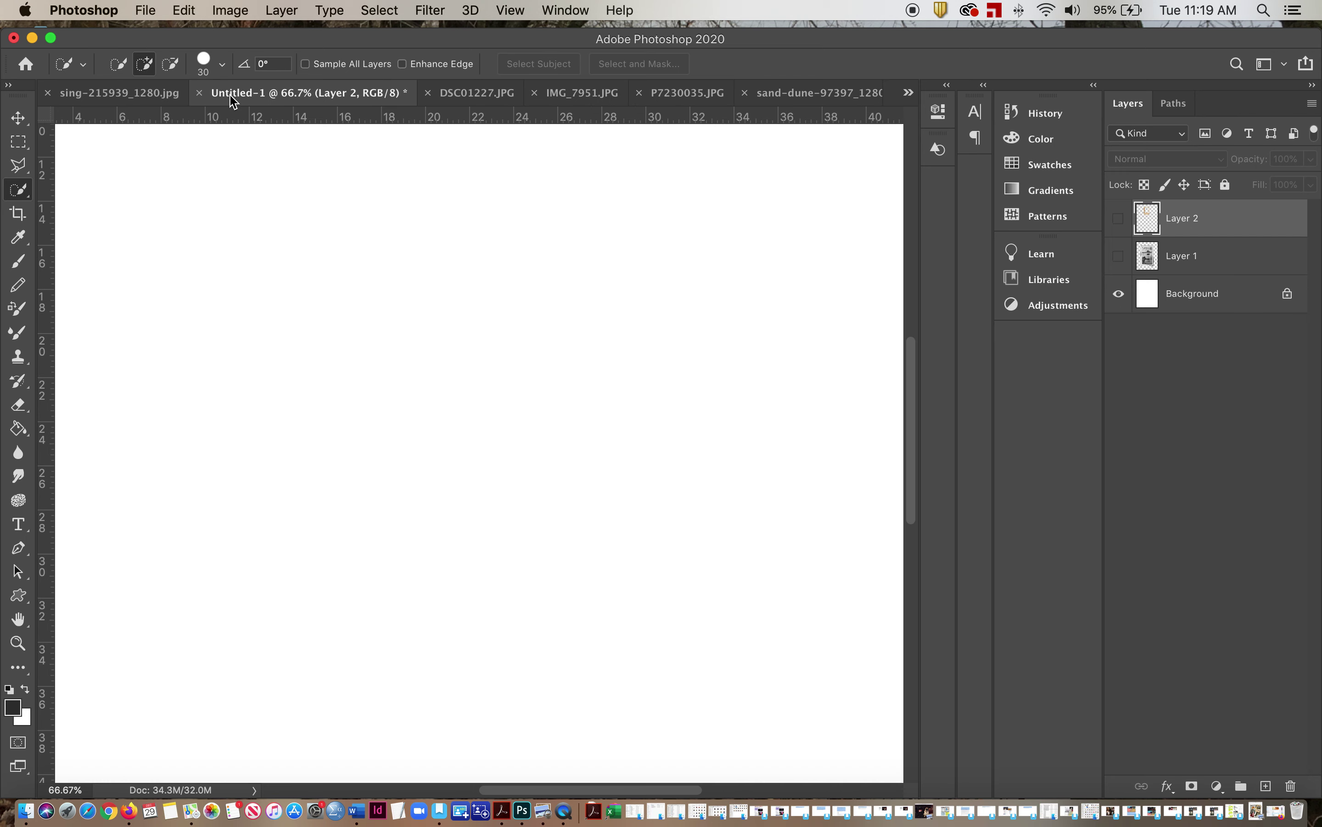
pyautogui.press('super+v')
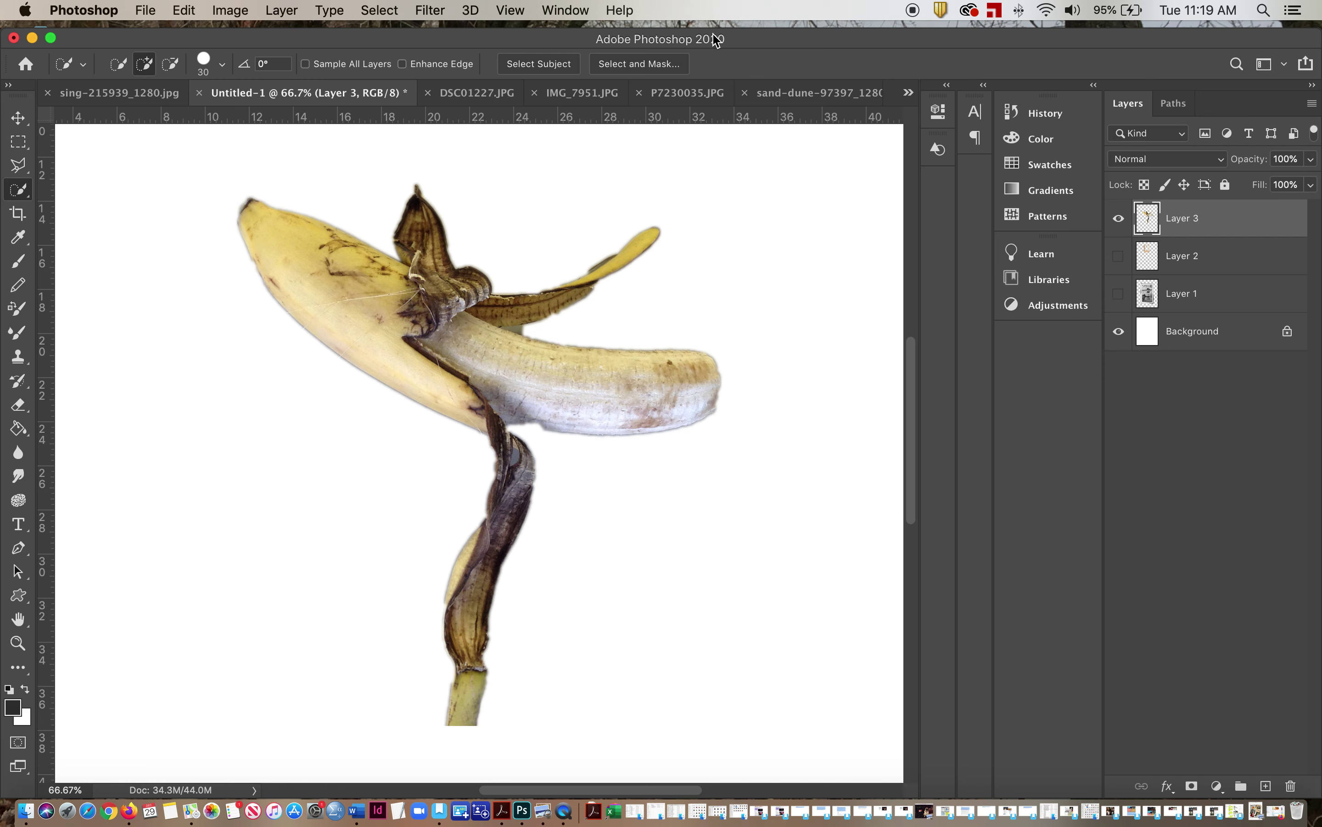
pyautogui.click(1119, 257)
pyautogui.click(1120, 257)
pyautogui.click(1119, 293)
pyautogui.click(1119, 293)
pyautogui.press('super+minus')
pyautogui.press('super+minus')
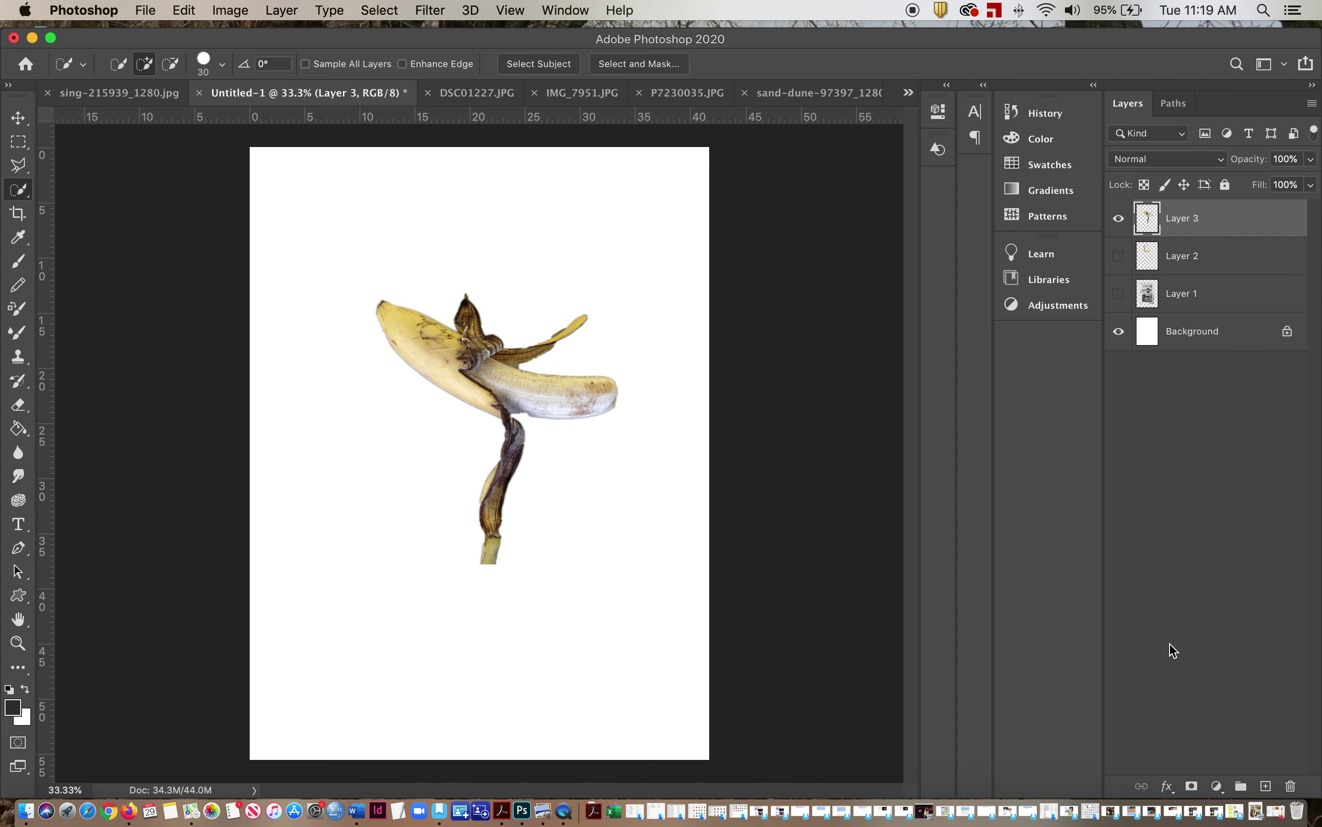
pyautogui.click(1168, 786)
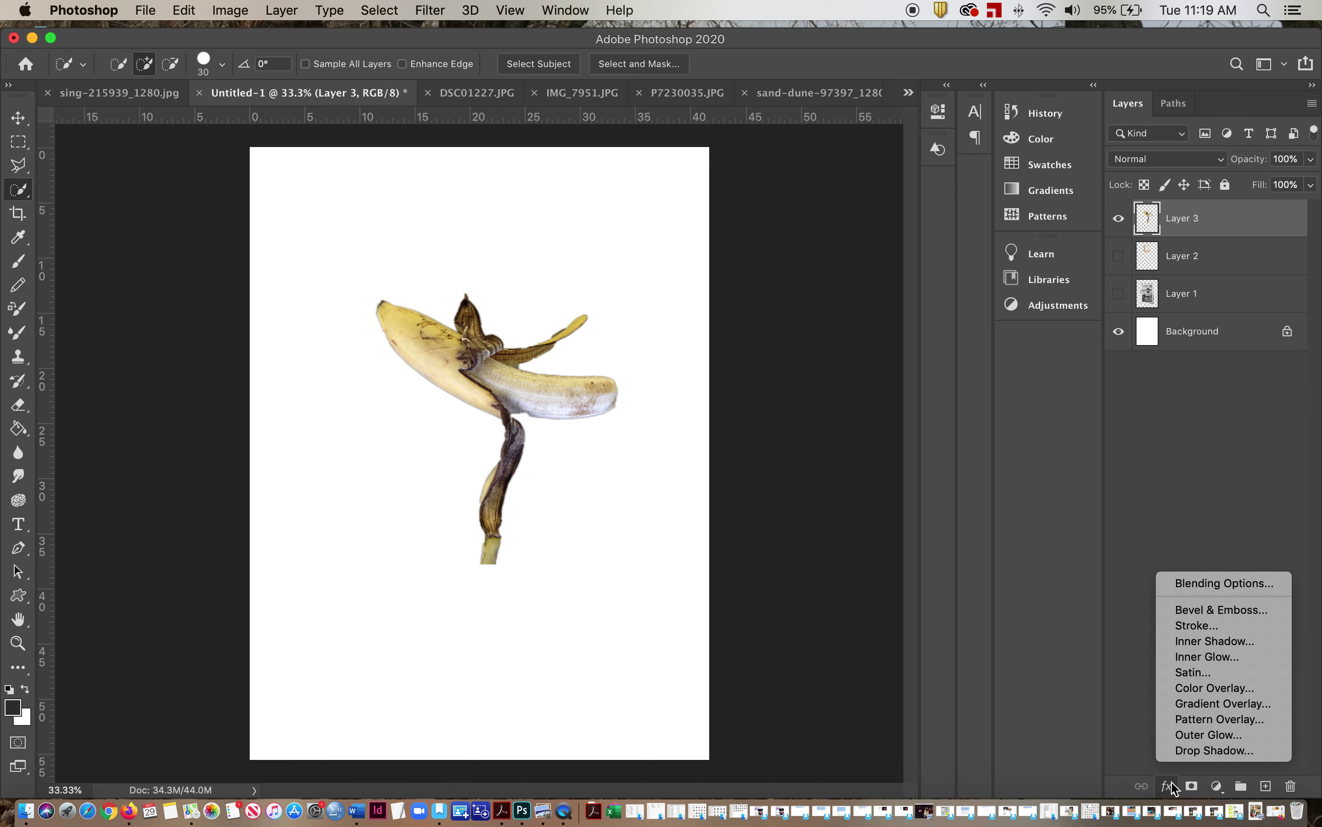
# Add a black Multiply drop shadow at 52% opacity, 145°, 283 px distance, no noise
pyautogui.click(1187, 753)
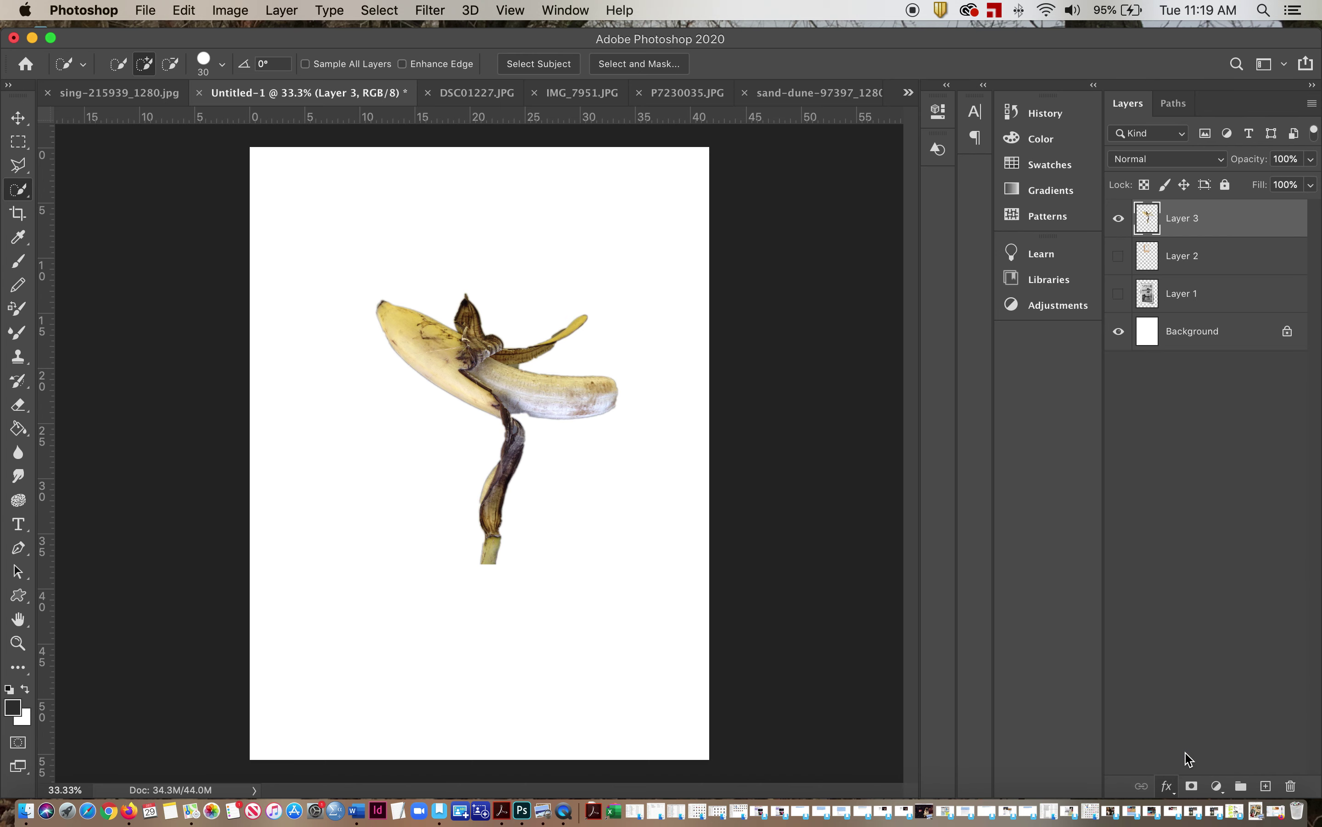
pyautogui.moveTo(739, 56); pyautogui.dragTo(915, 103)
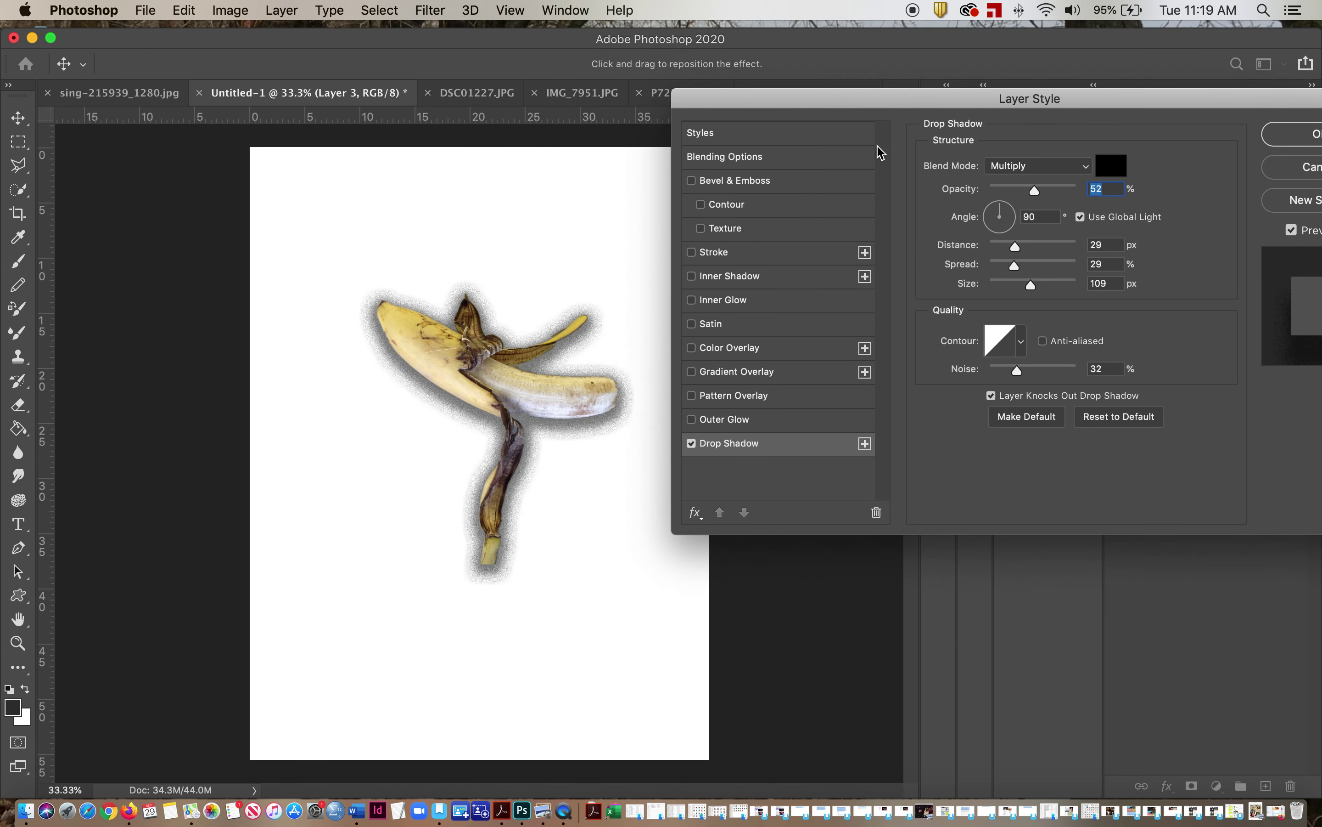
pyautogui.moveTo(443, 448); pyautogui.dragTo(489, 437)
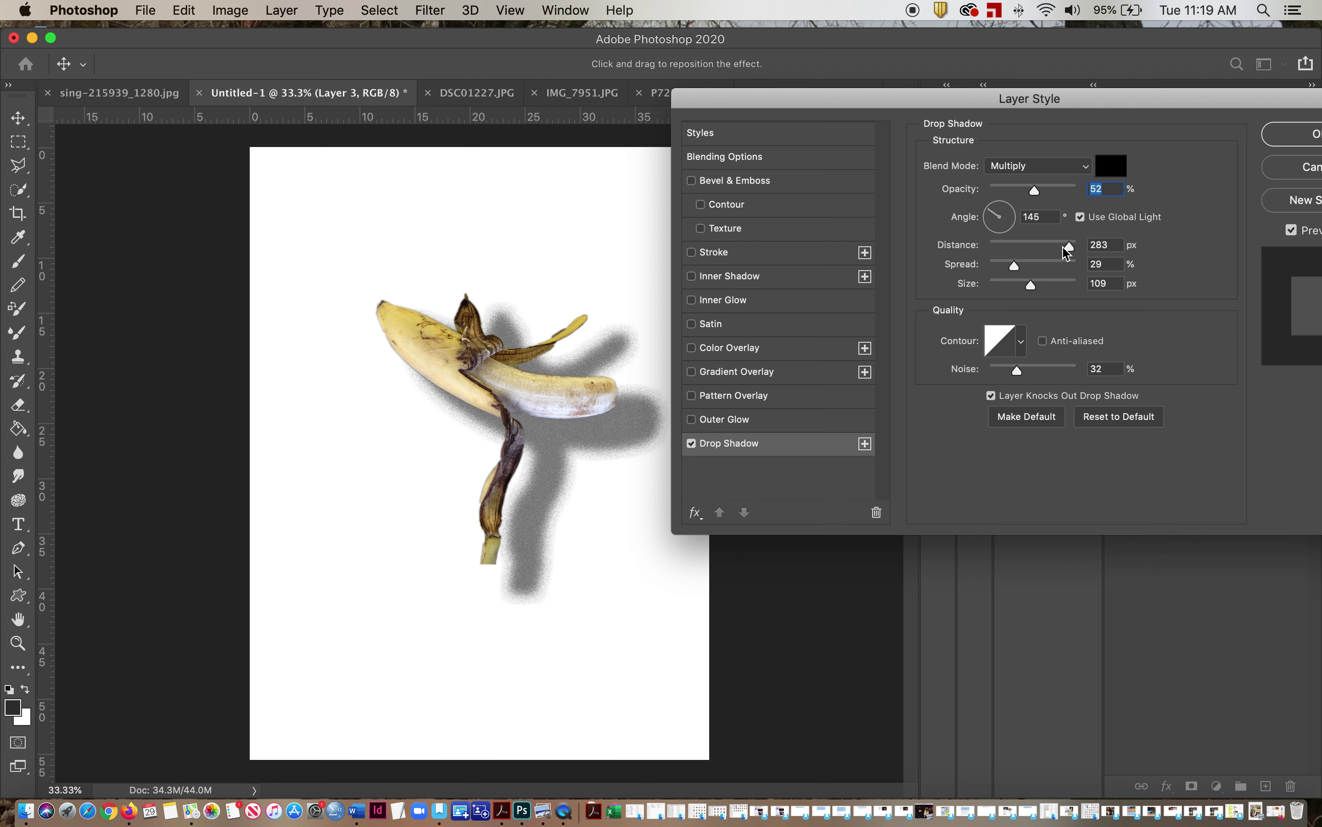
pyautogui.moveTo(1017, 371); pyautogui.dragTo(908, 367)
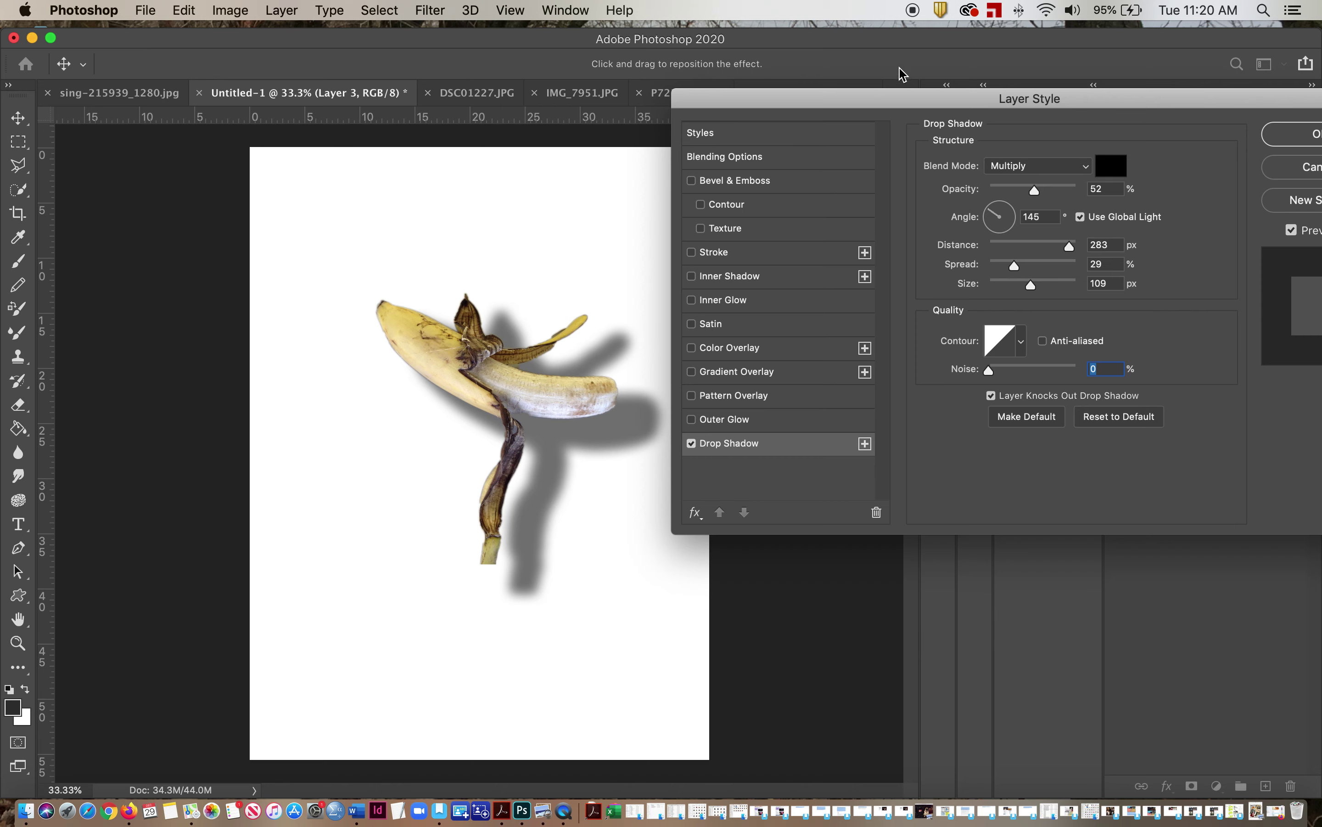
pyautogui.moveTo(897, 100); pyautogui.dragTo(698, 98)
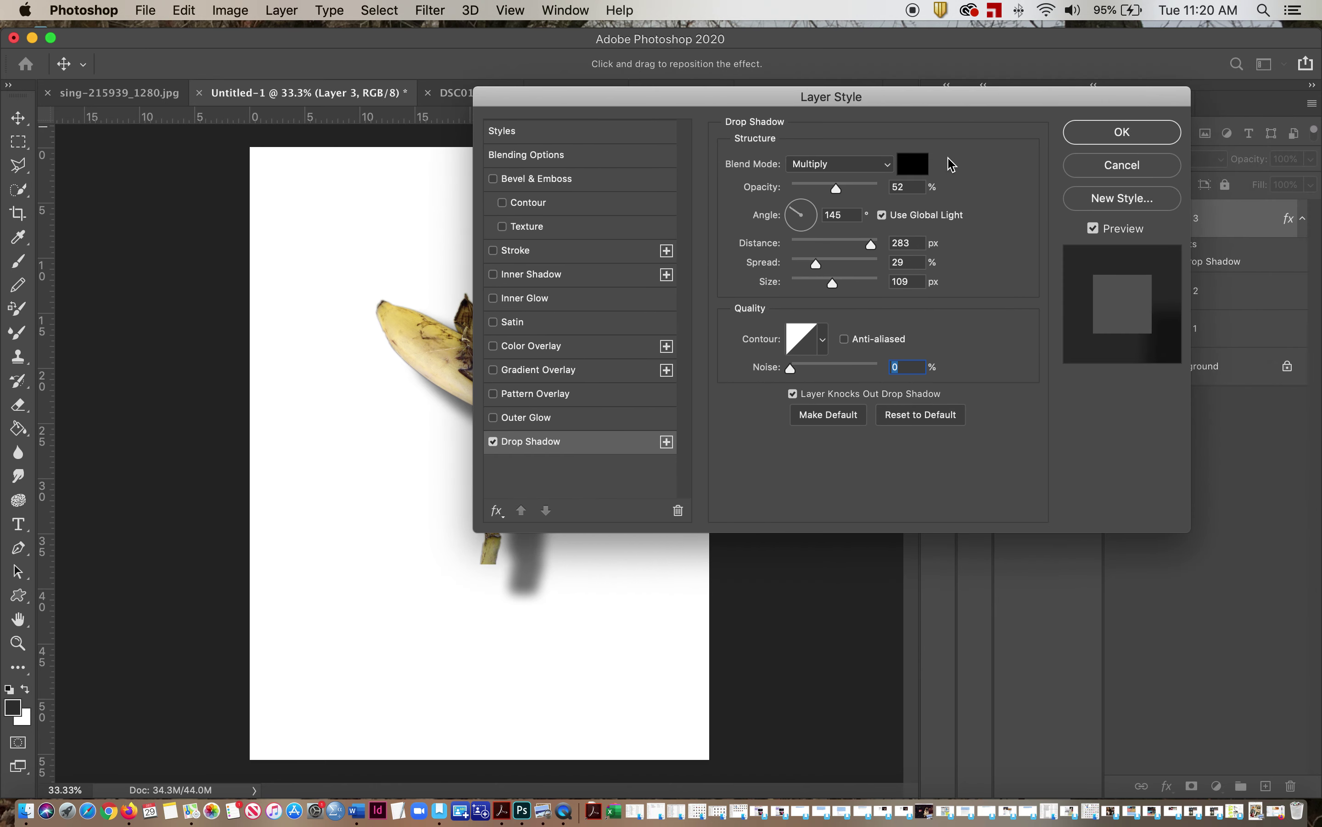
pyautogui.click(1113, 137)
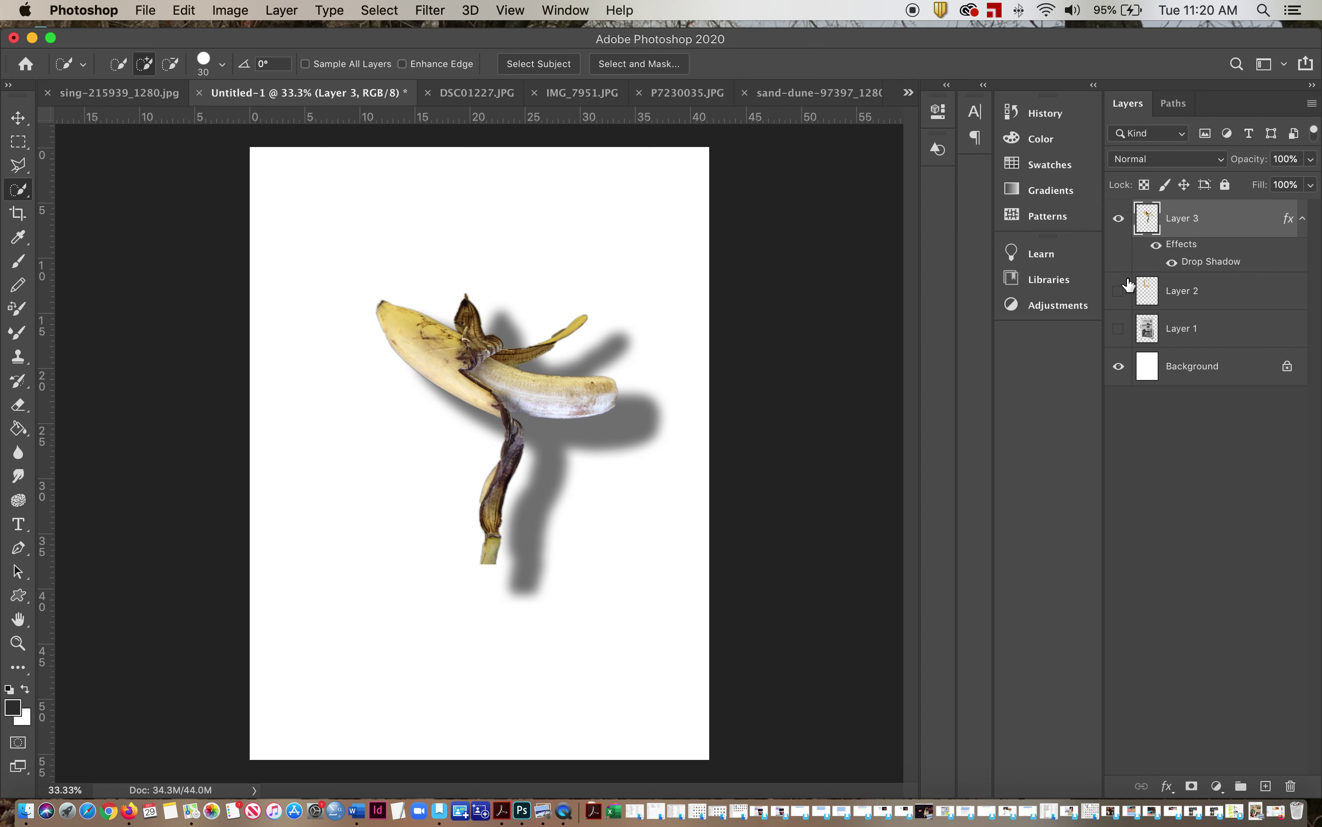
# Delete the Drop Shadow effect from Layer 3
pyautogui.rightClick(1190, 249)
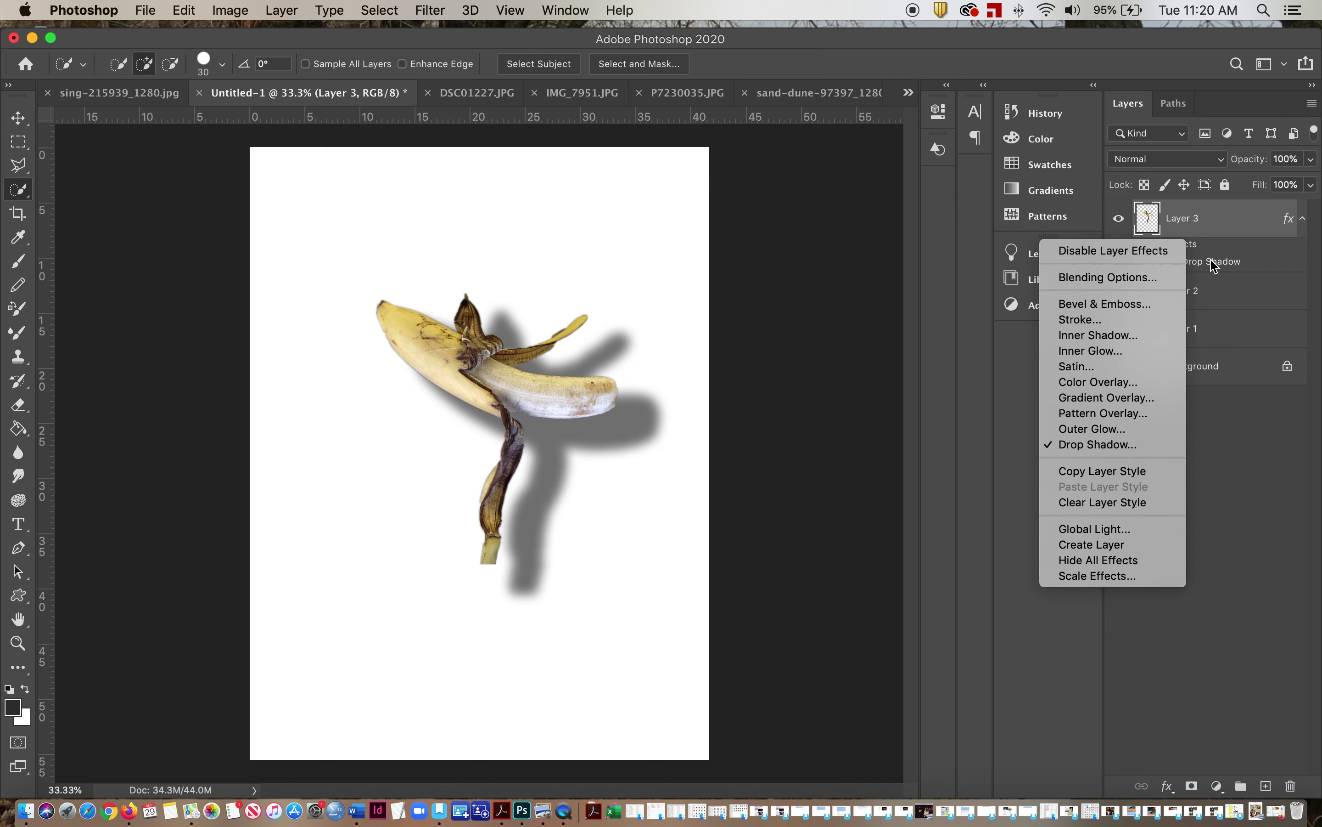
pyautogui.click(1214, 247)
pyautogui.moveTo(1204, 245); pyautogui.dragTo(1291, 786)
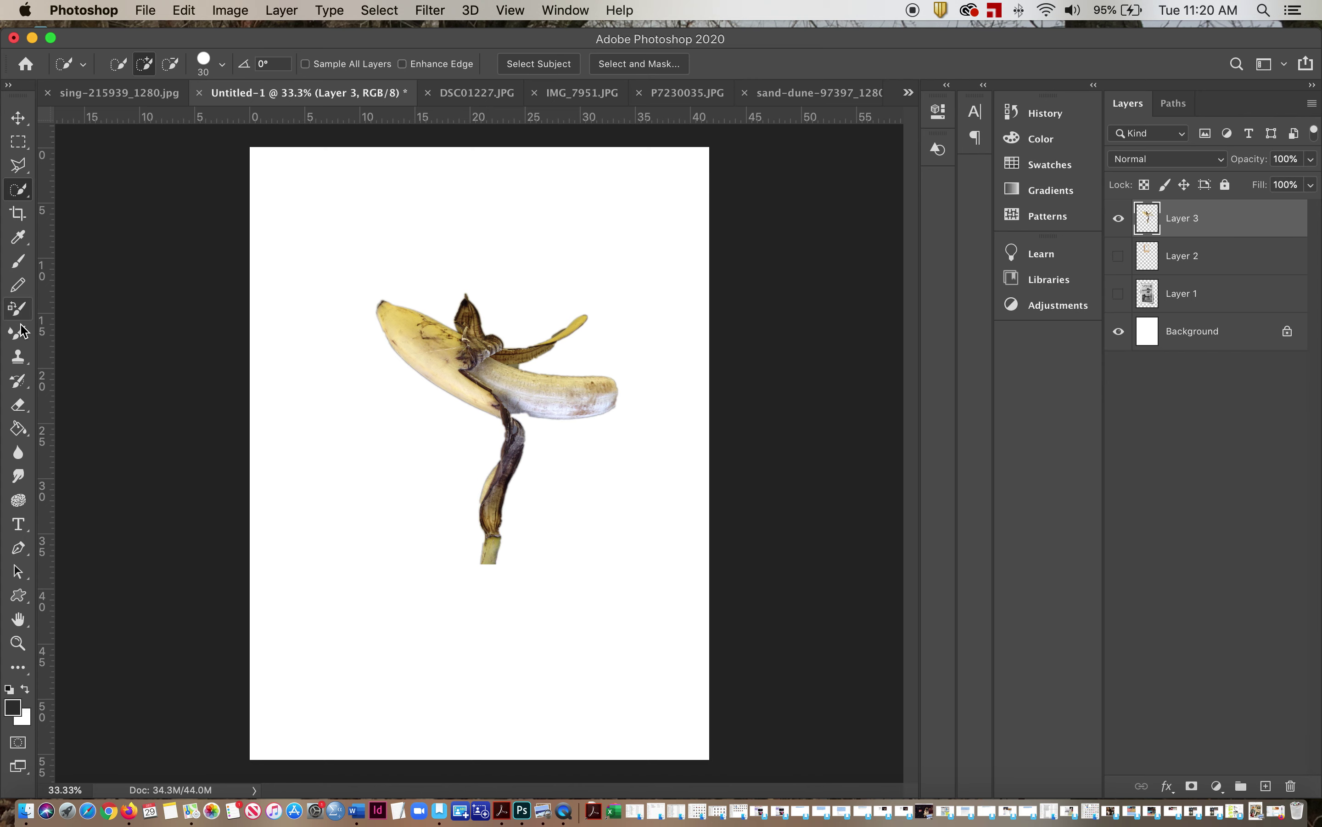
pyautogui.rightClick(18, 190)
# Select the banana by magic-wanding the white background and inverting, then add empty Layer 4
pyautogui.click(97, 204)
pyautogui.click(578, 278)
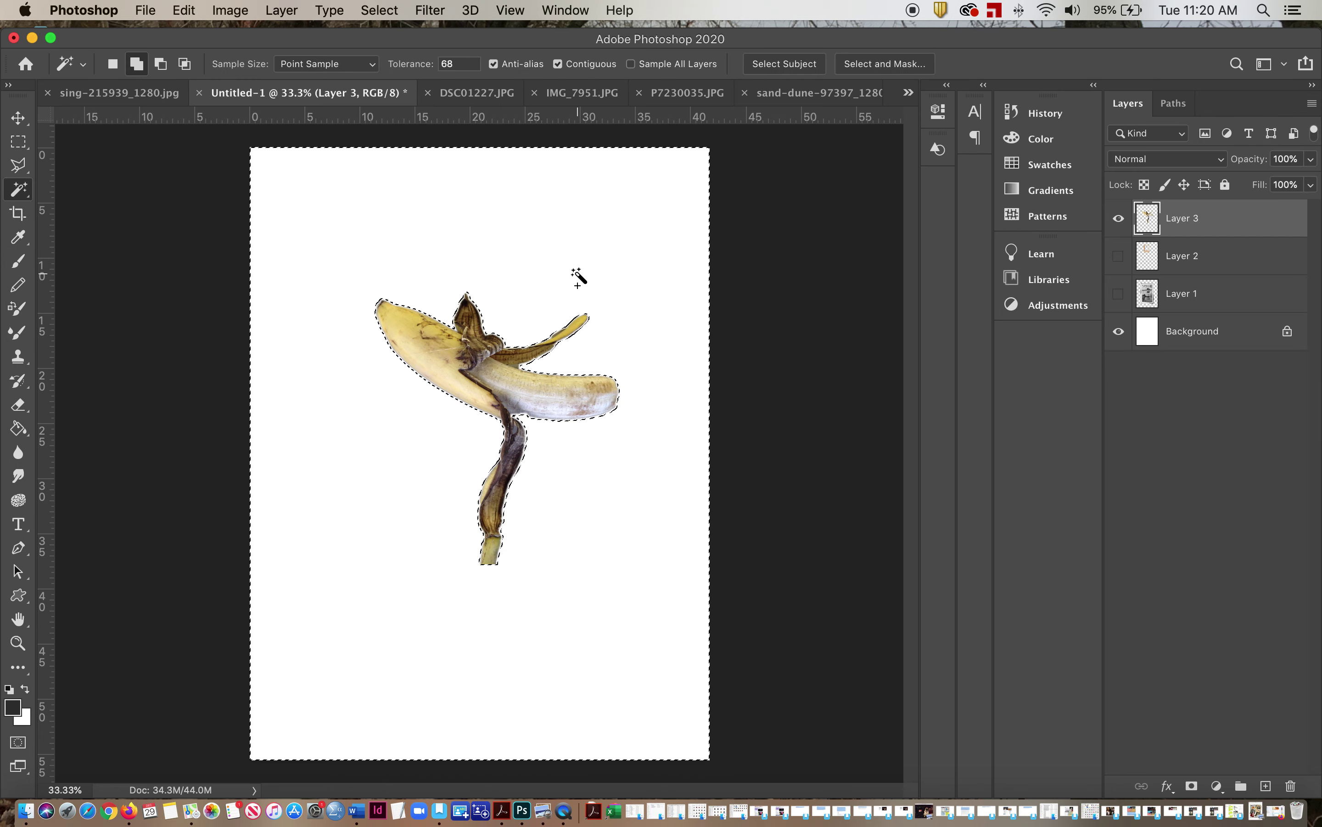
pyautogui.click(381, 11)
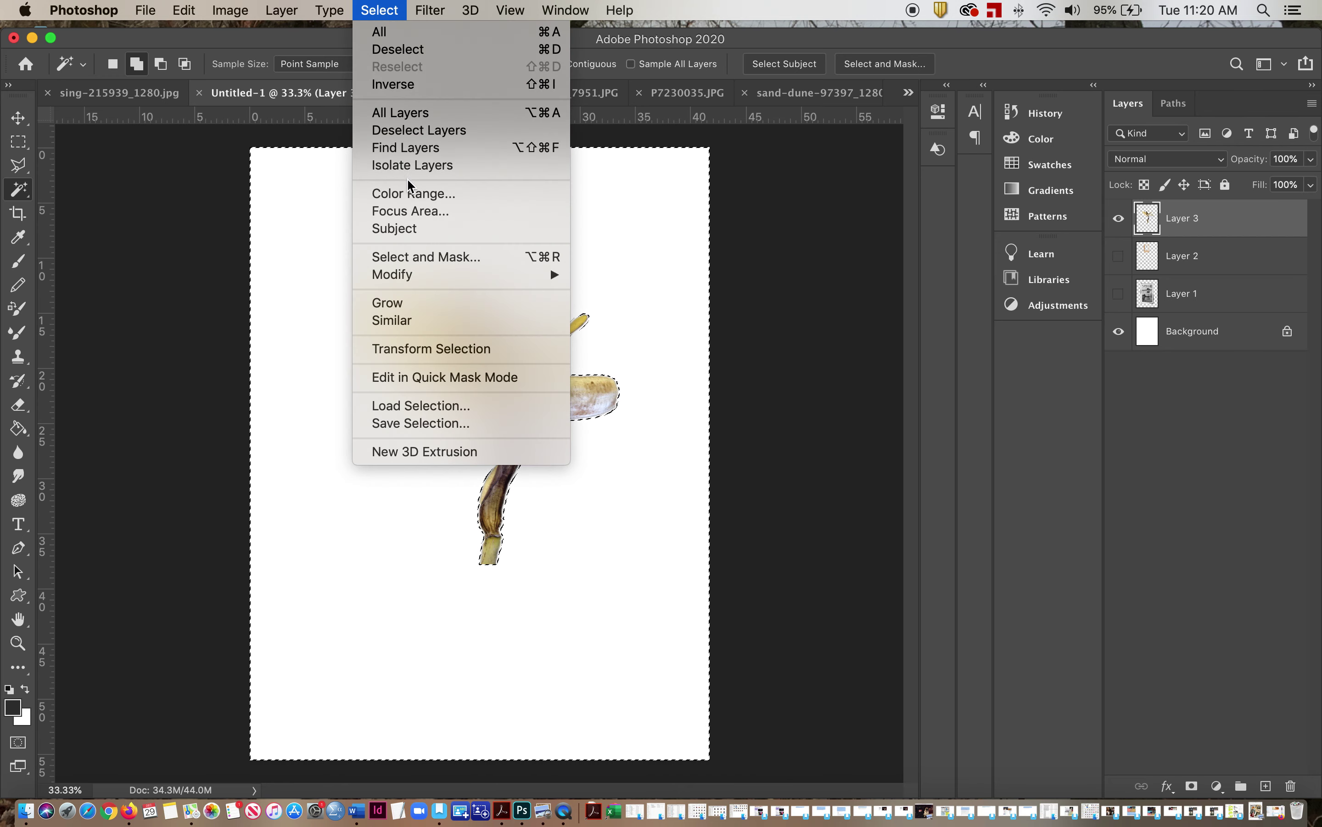
pyautogui.click(407, 85)
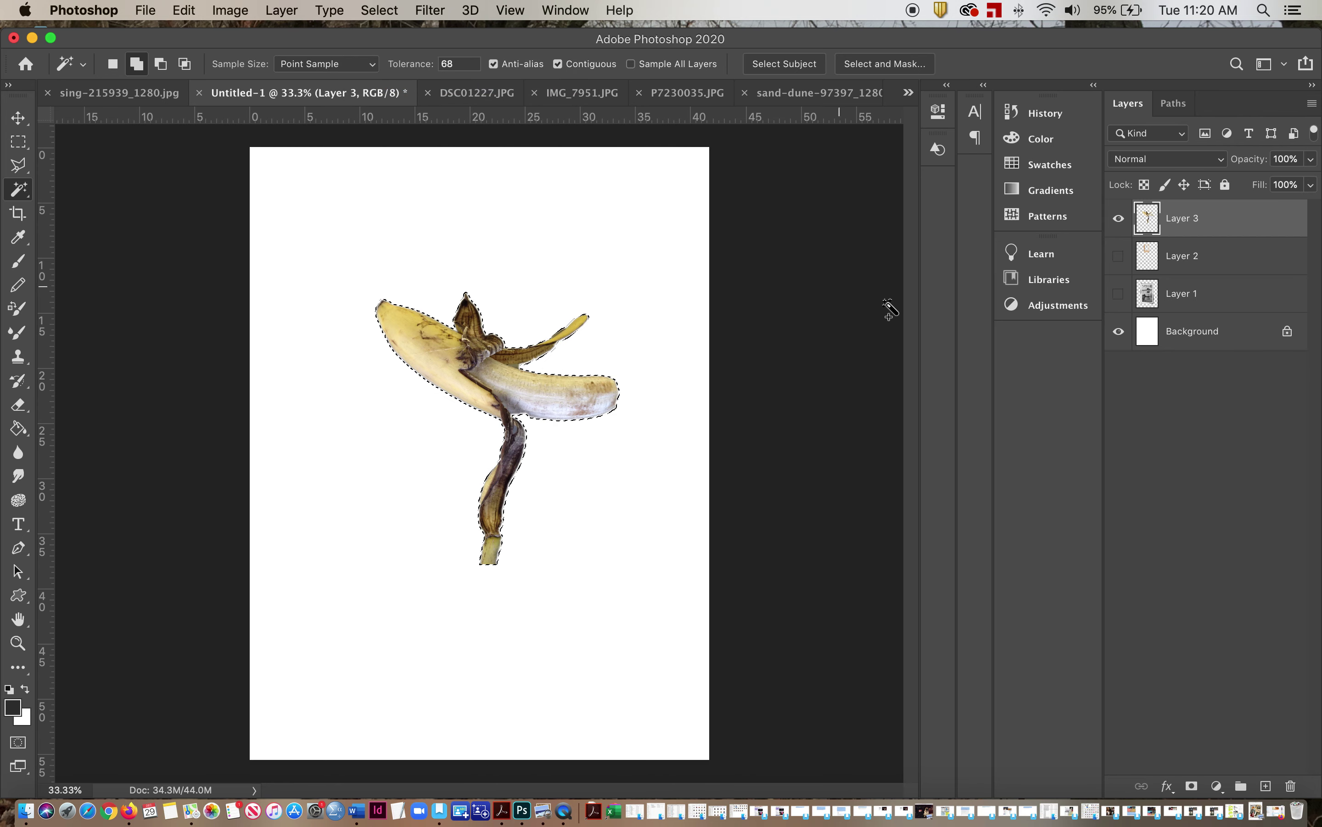
pyautogui.click(1264, 783)
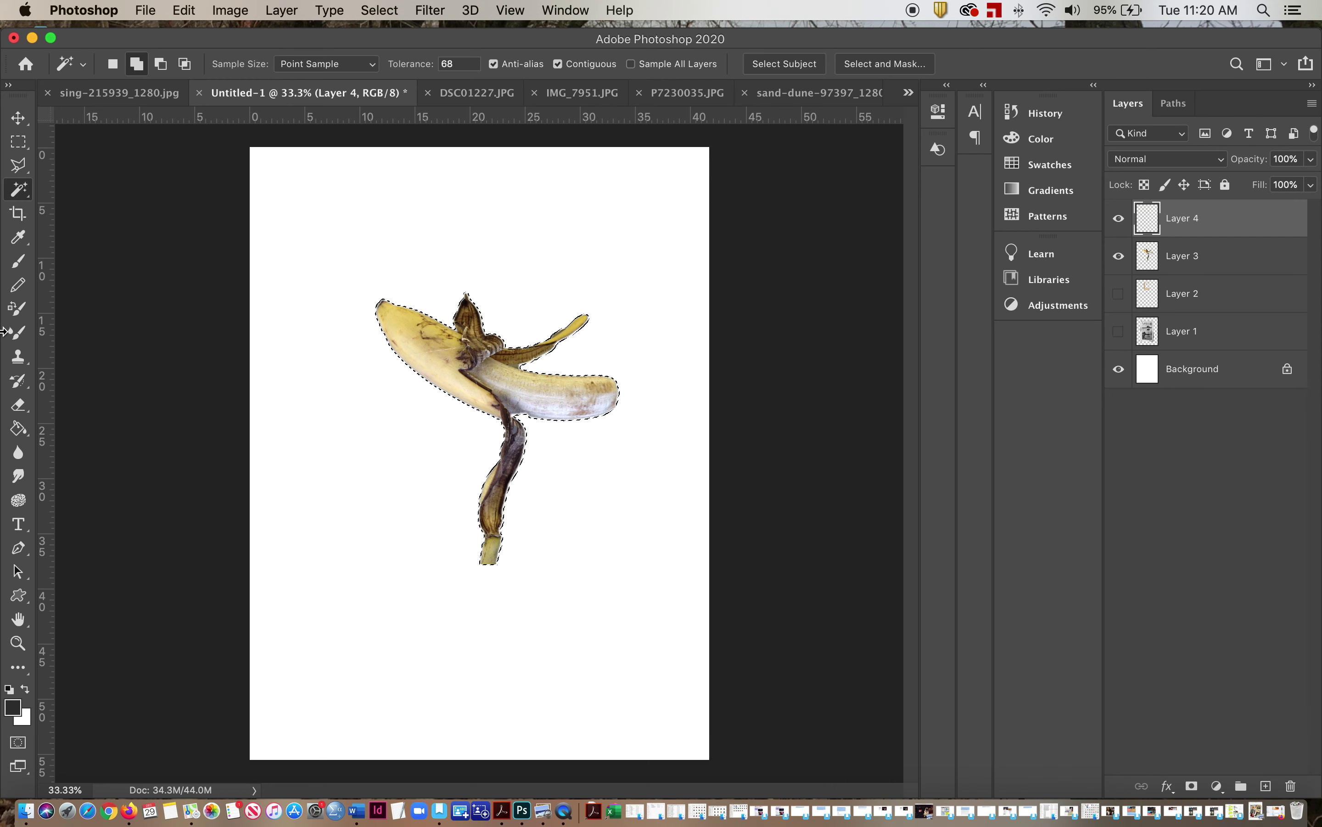
pyautogui.click(18, 428)
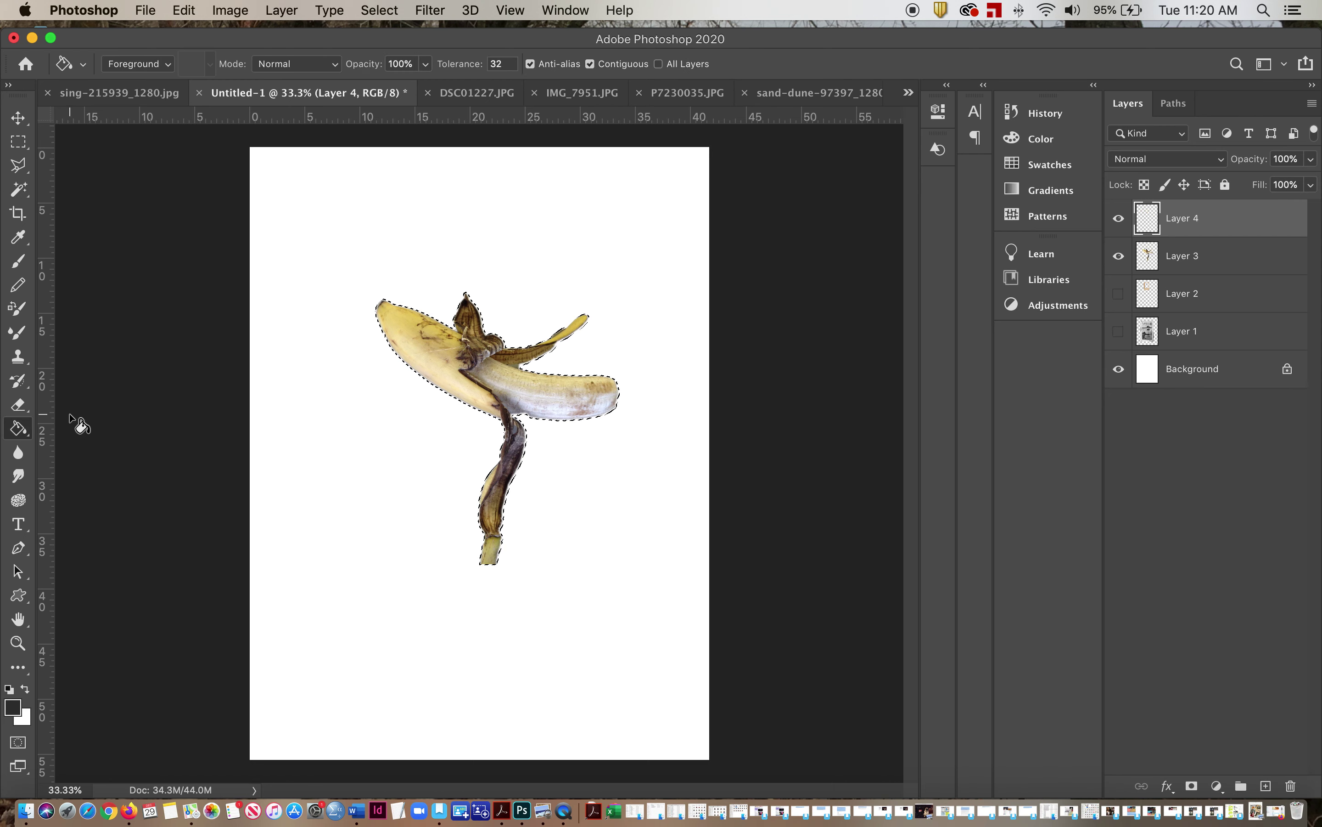
# Fill the banana selection on Layer 4 with dark grey, then deselect
pyautogui.click(422, 356)
pyautogui.click(19, 144)
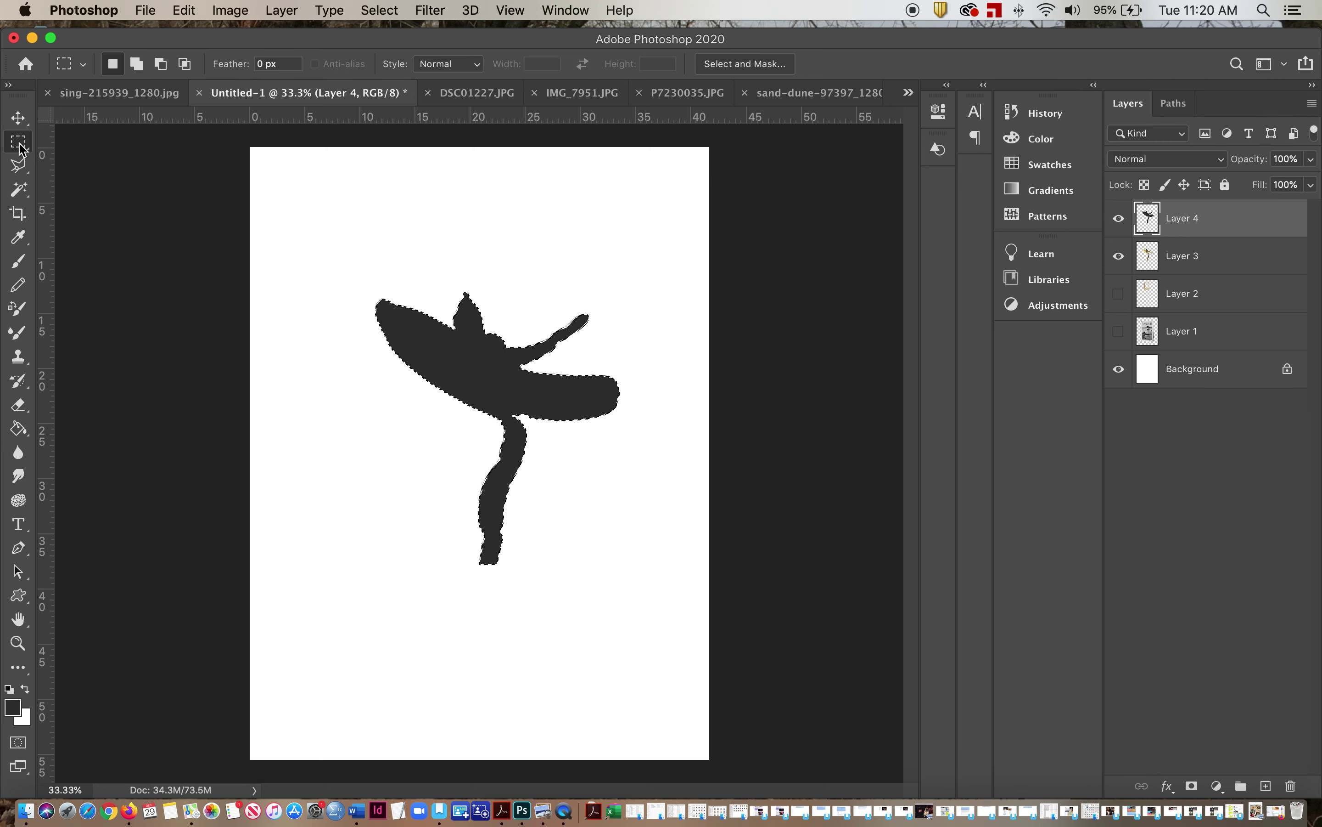
pyautogui.click(304, 221)
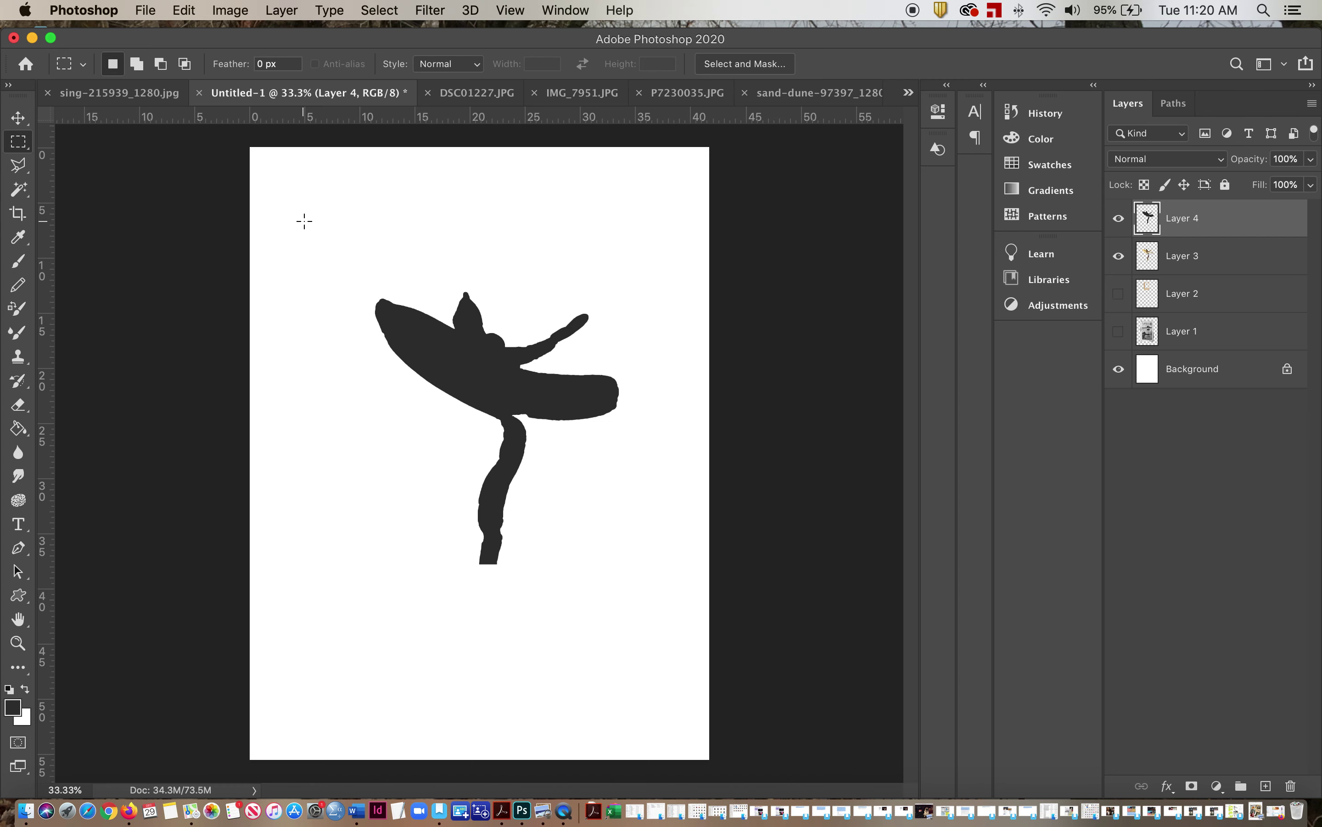
pyautogui.click(382, 9)
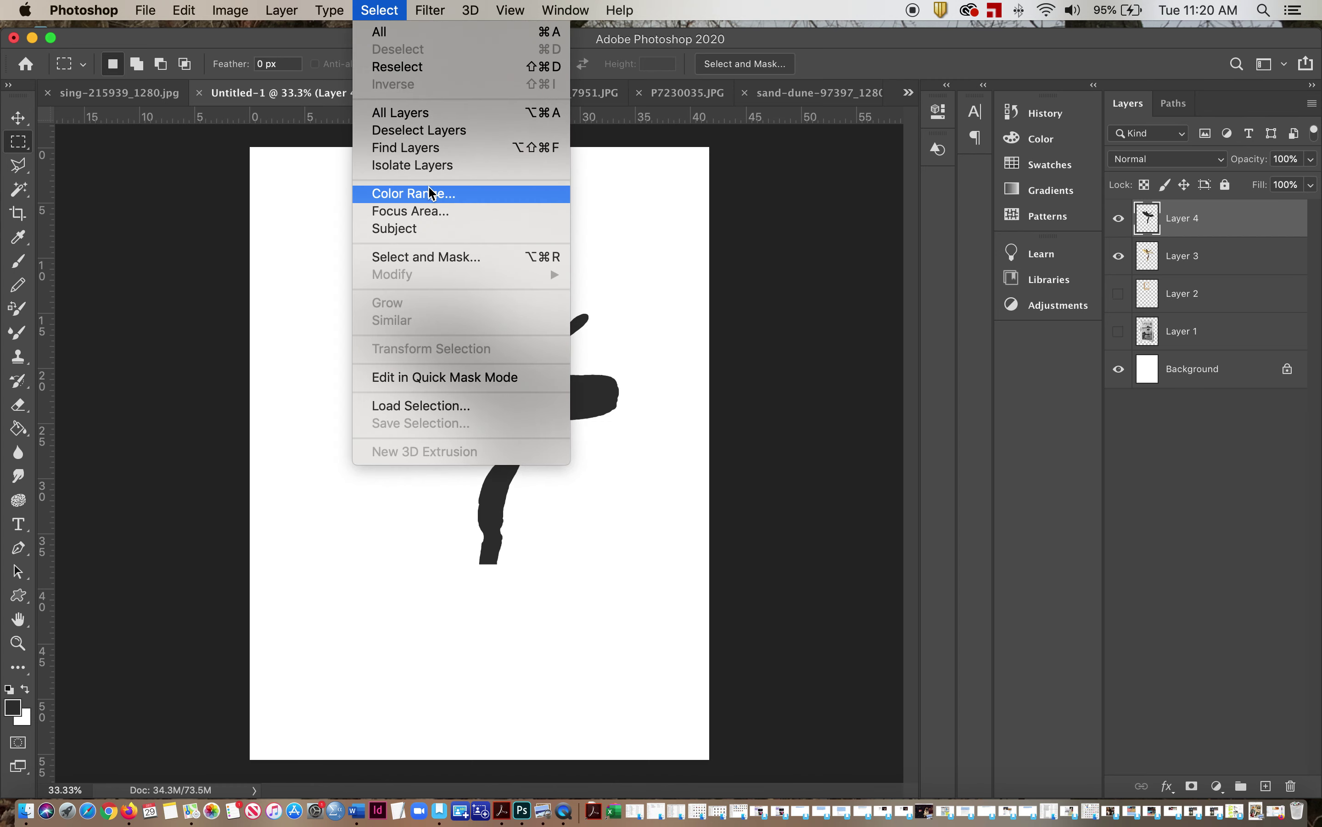
# Preview a 2.5-pixel Gaussian Blur on the silhouette and cancel it
pyautogui.moveTo(441, 19)
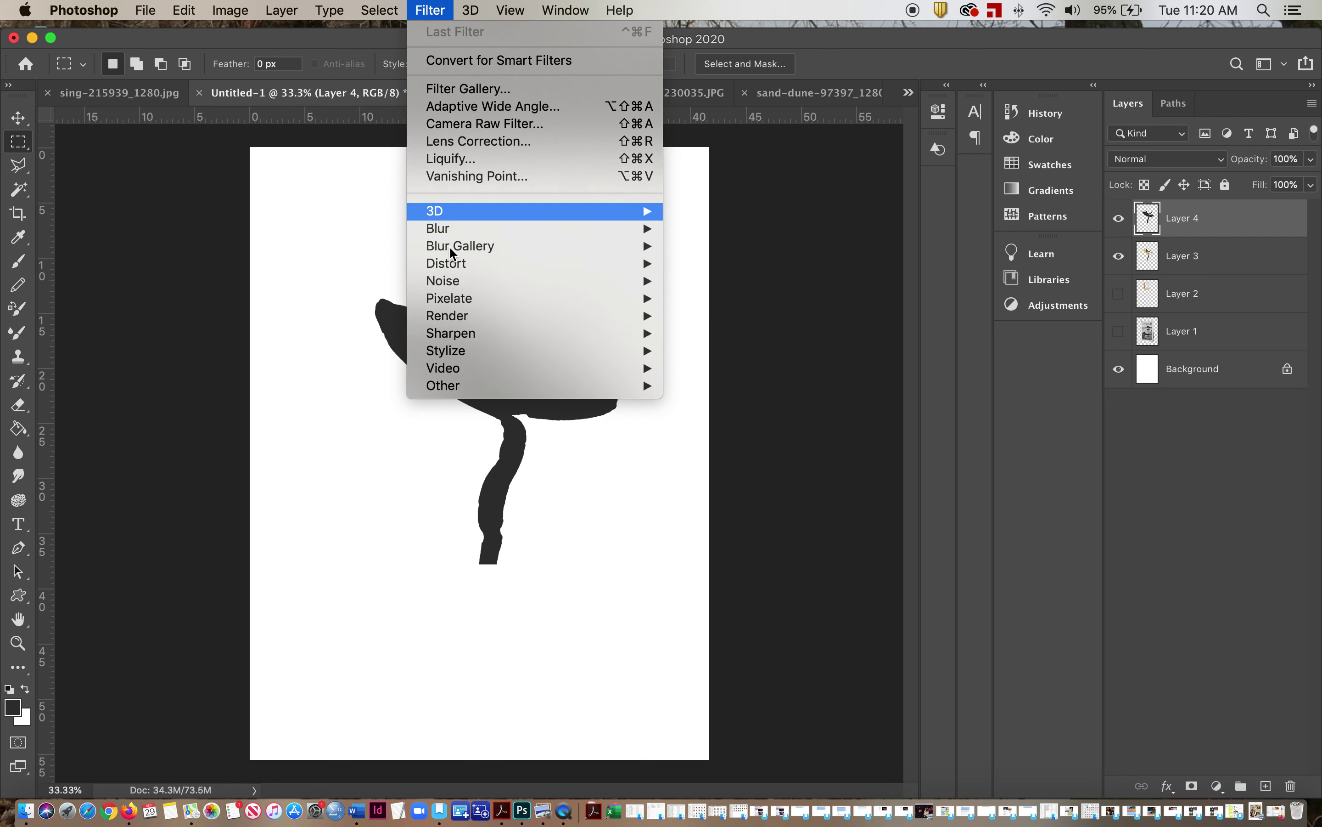
pyautogui.moveTo(460, 229)
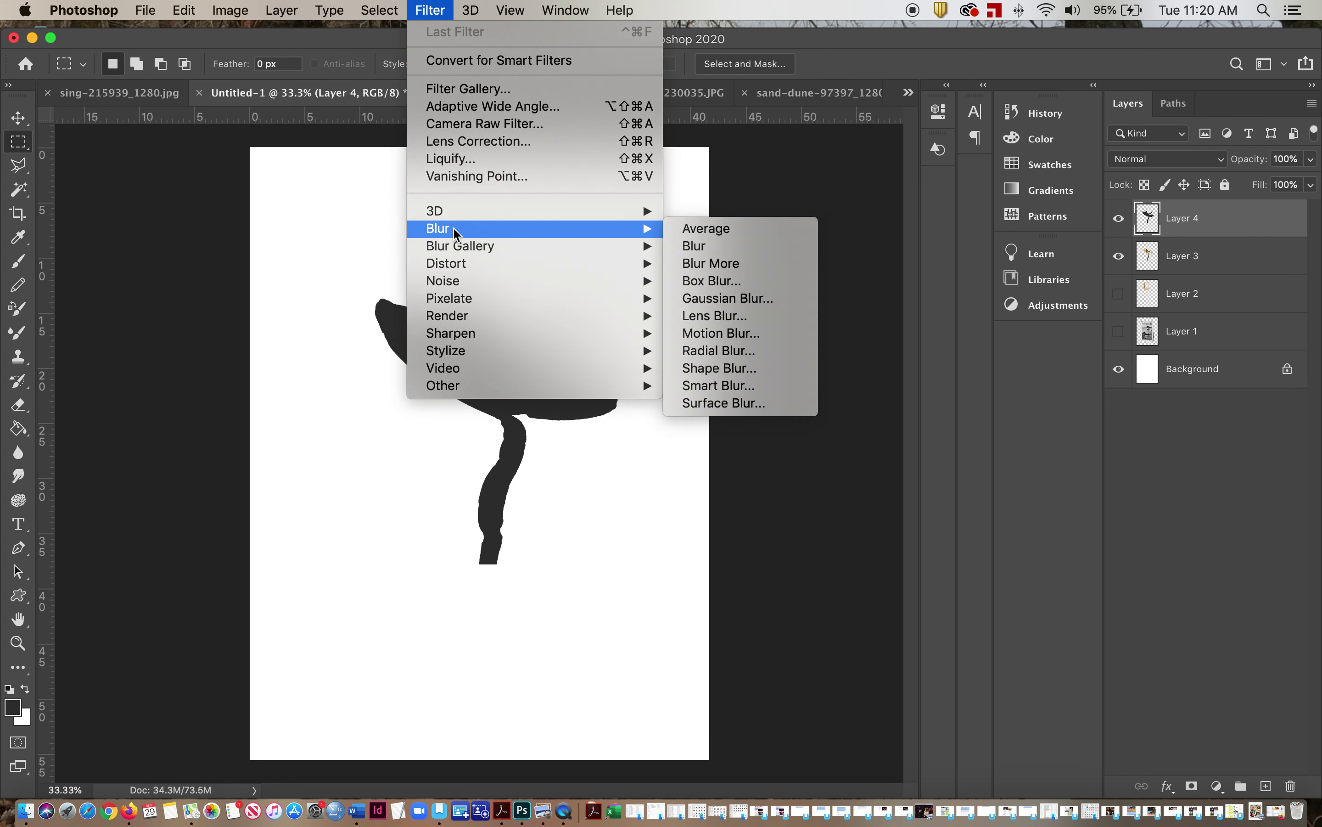
pyautogui.click(726, 299)
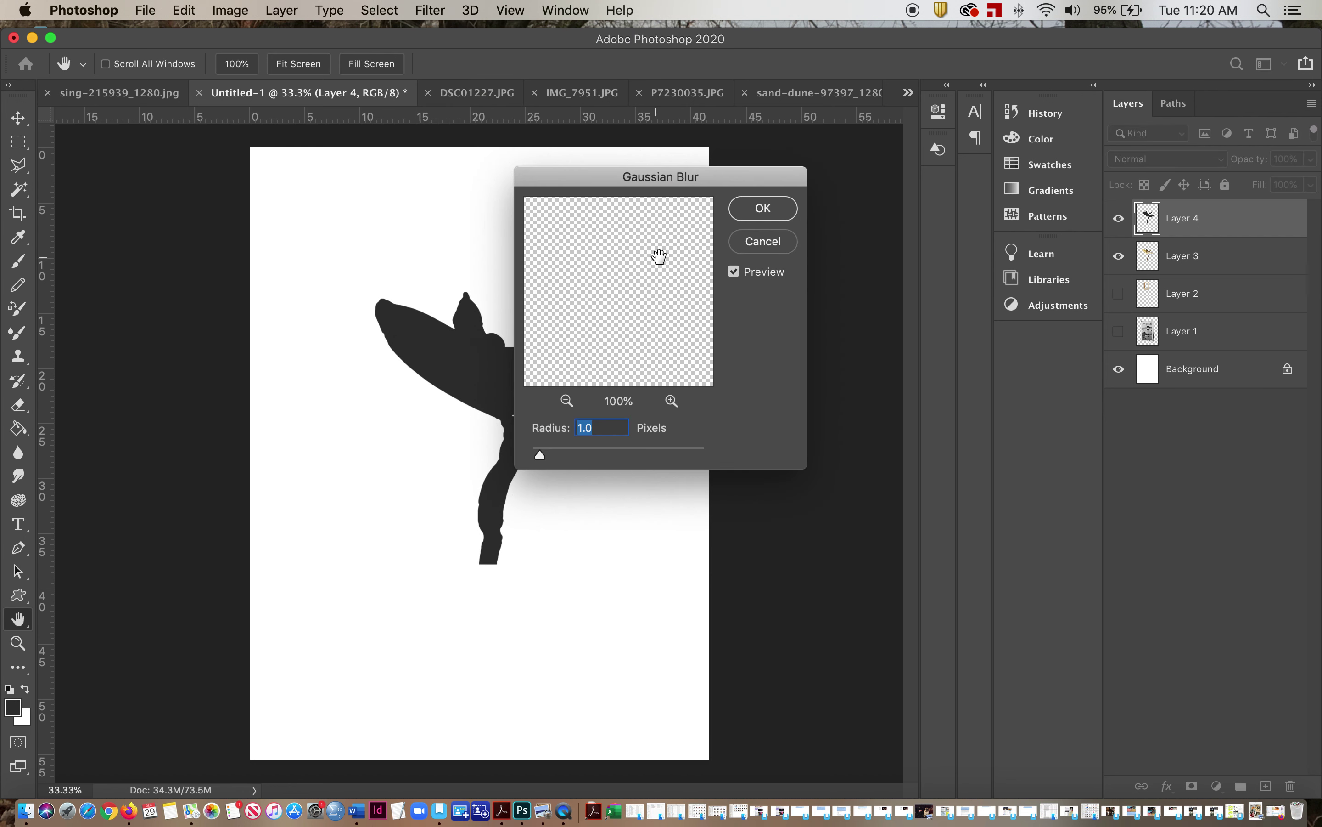
pyautogui.moveTo(540, 456); pyautogui.dragTo(561, 461)
pyautogui.click(744, 236)
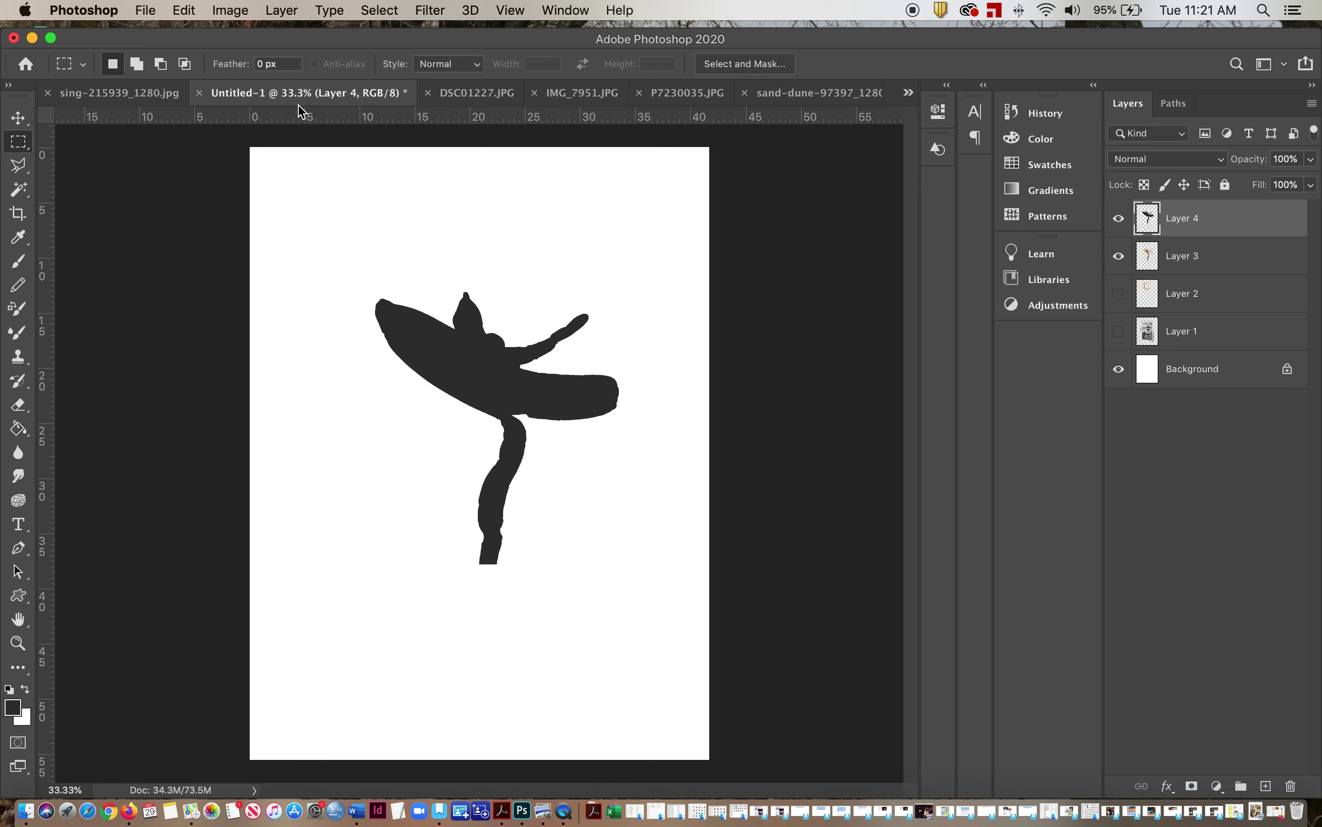
# Reopen Gaussian Blur and set the radius to 8.5 pixels
pyautogui.click(377, 9)
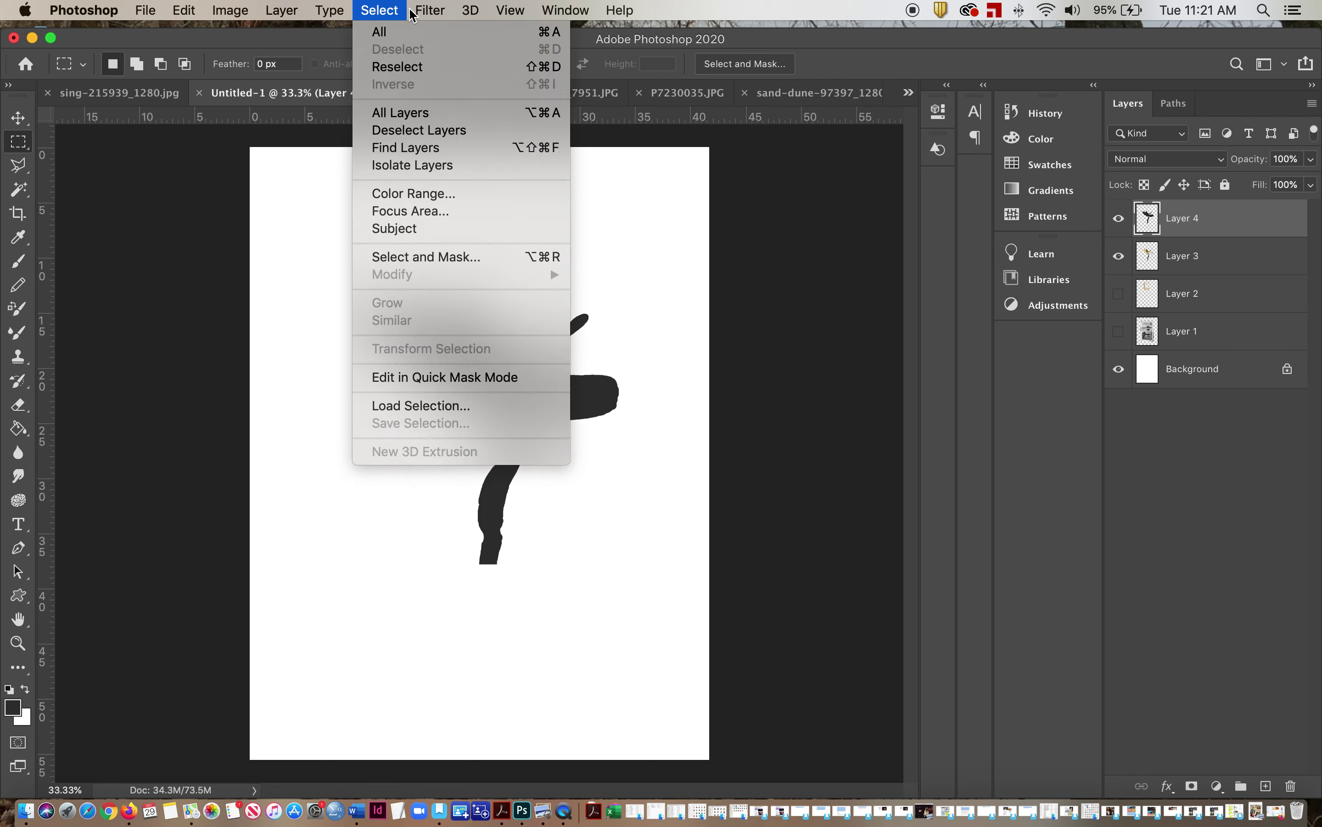
pyautogui.moveTo(421, 11)
pyautogui.moveTo(454, 228)
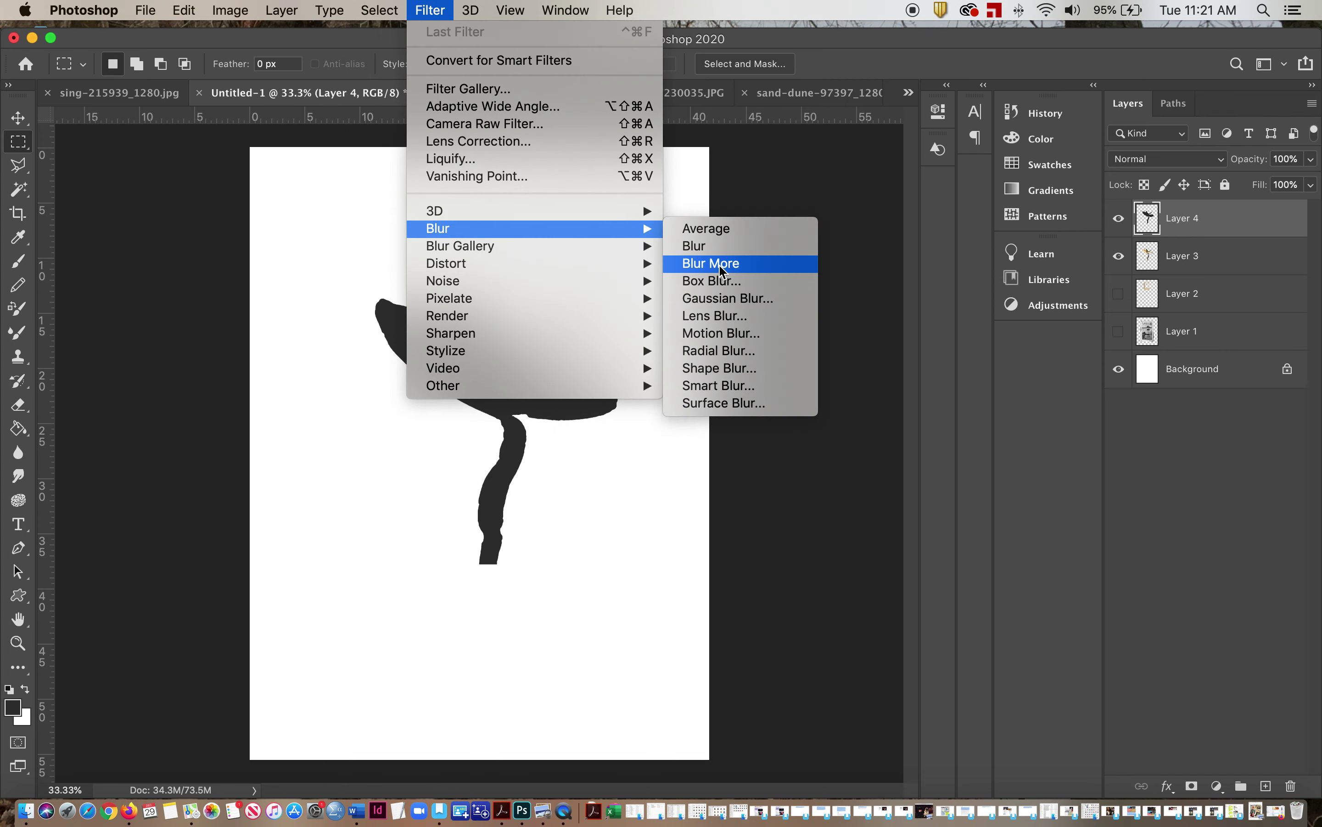
pyautogui.click(722, 304)
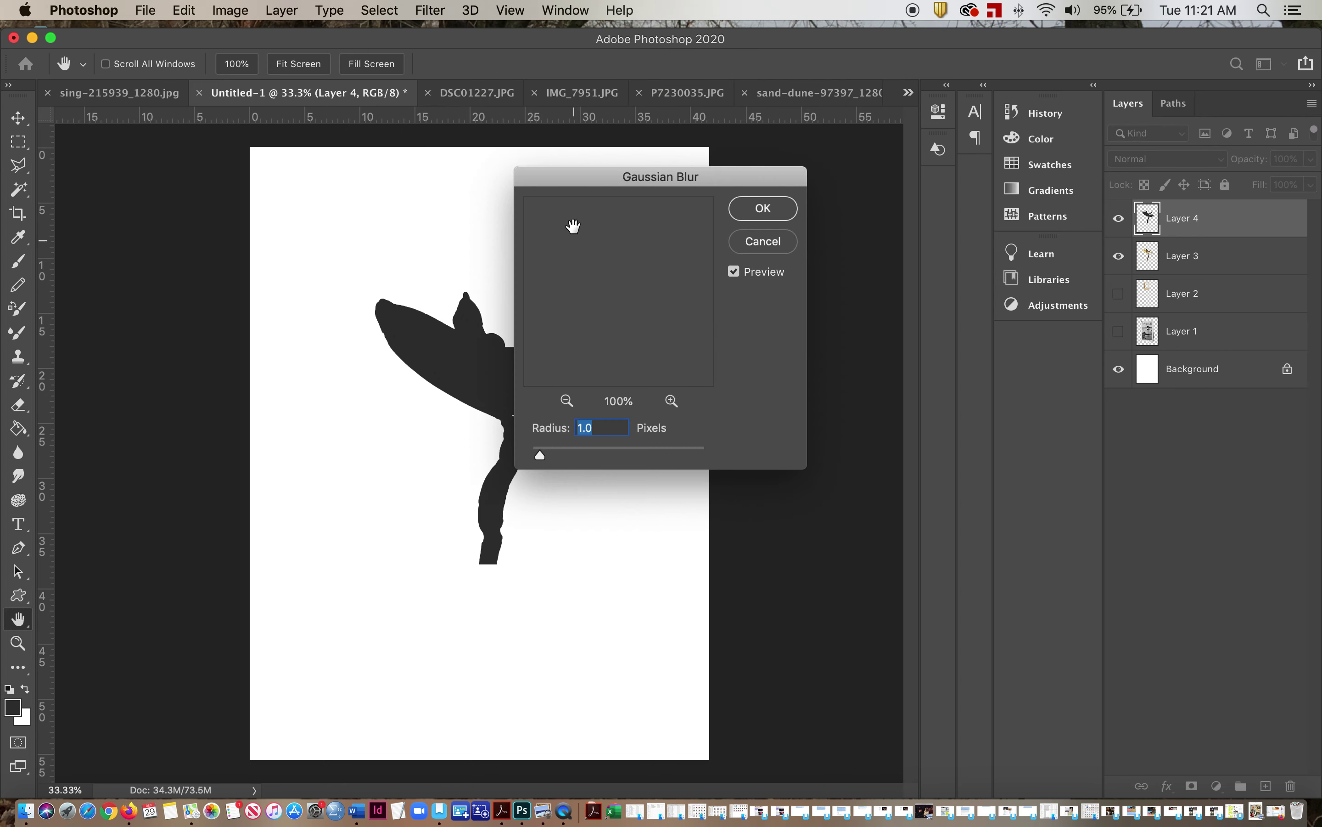
pyautogui.moveTo(582, 186); pyautogui.dragTo(856, 218)
pyautogui.moveTo(819, 479); pyautogui.dragTo(874, 479)
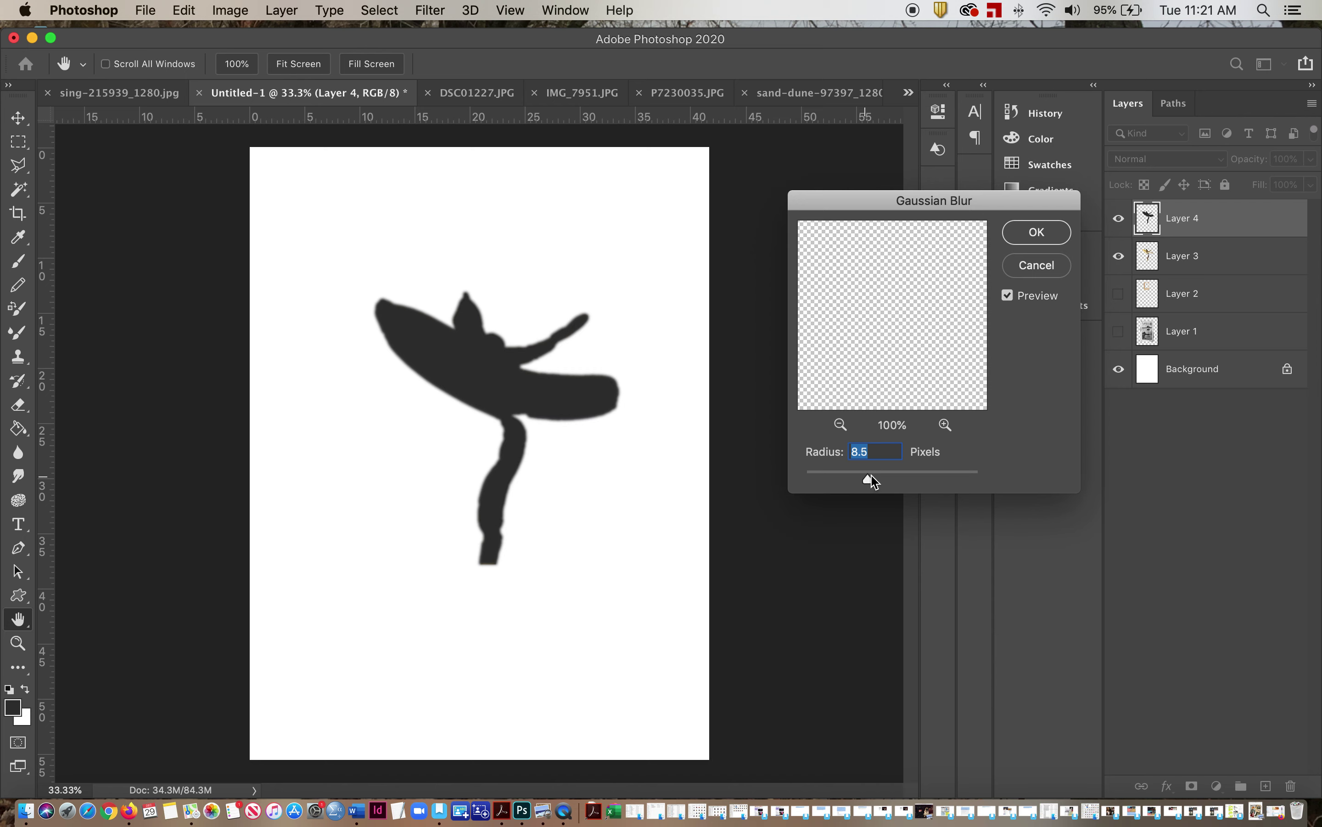
# Apply the blur, move Layer 4 below Layer 3, and offset the shadow down-right
pyautogui.click(1040, 232)
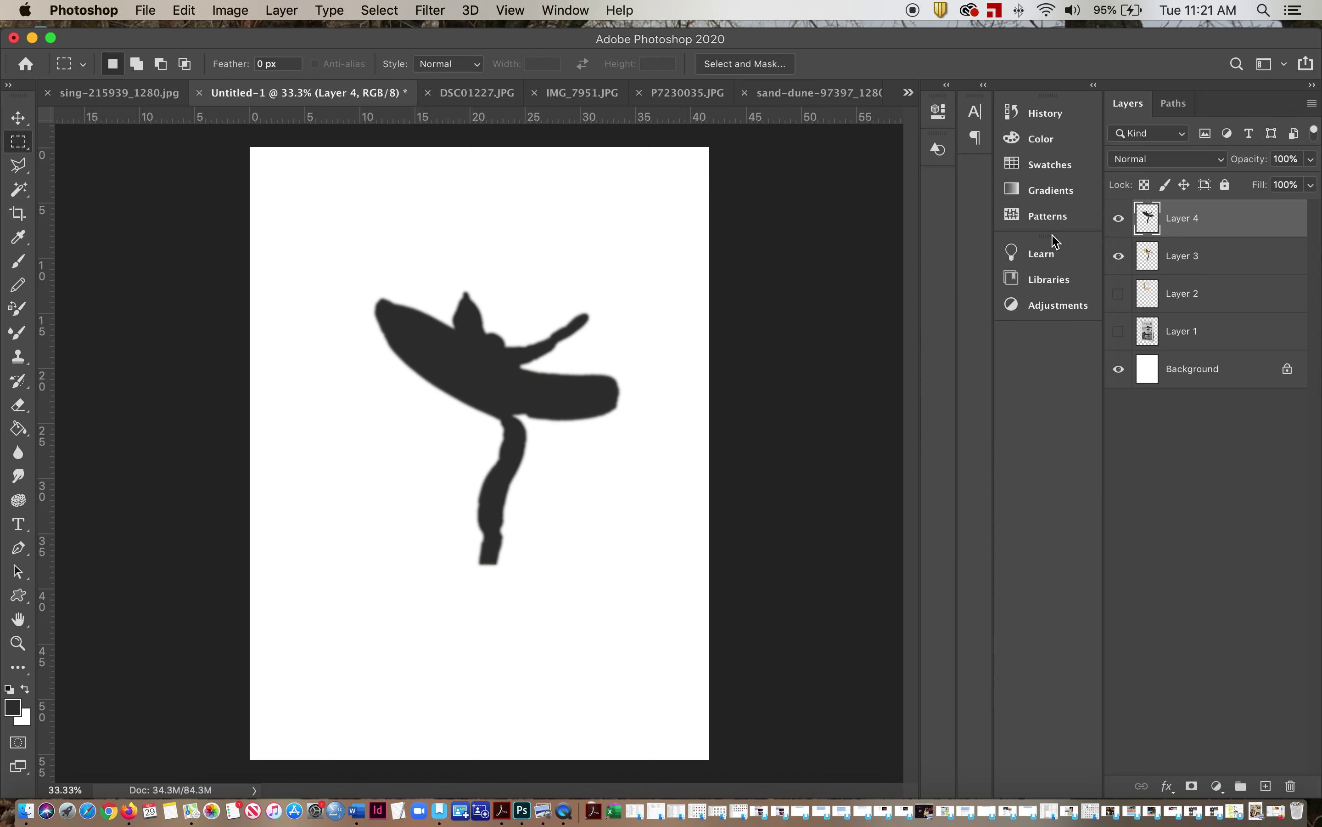
pyautogui.moveTo(1163, 224); pyautogui.dragTo(1177, 269)
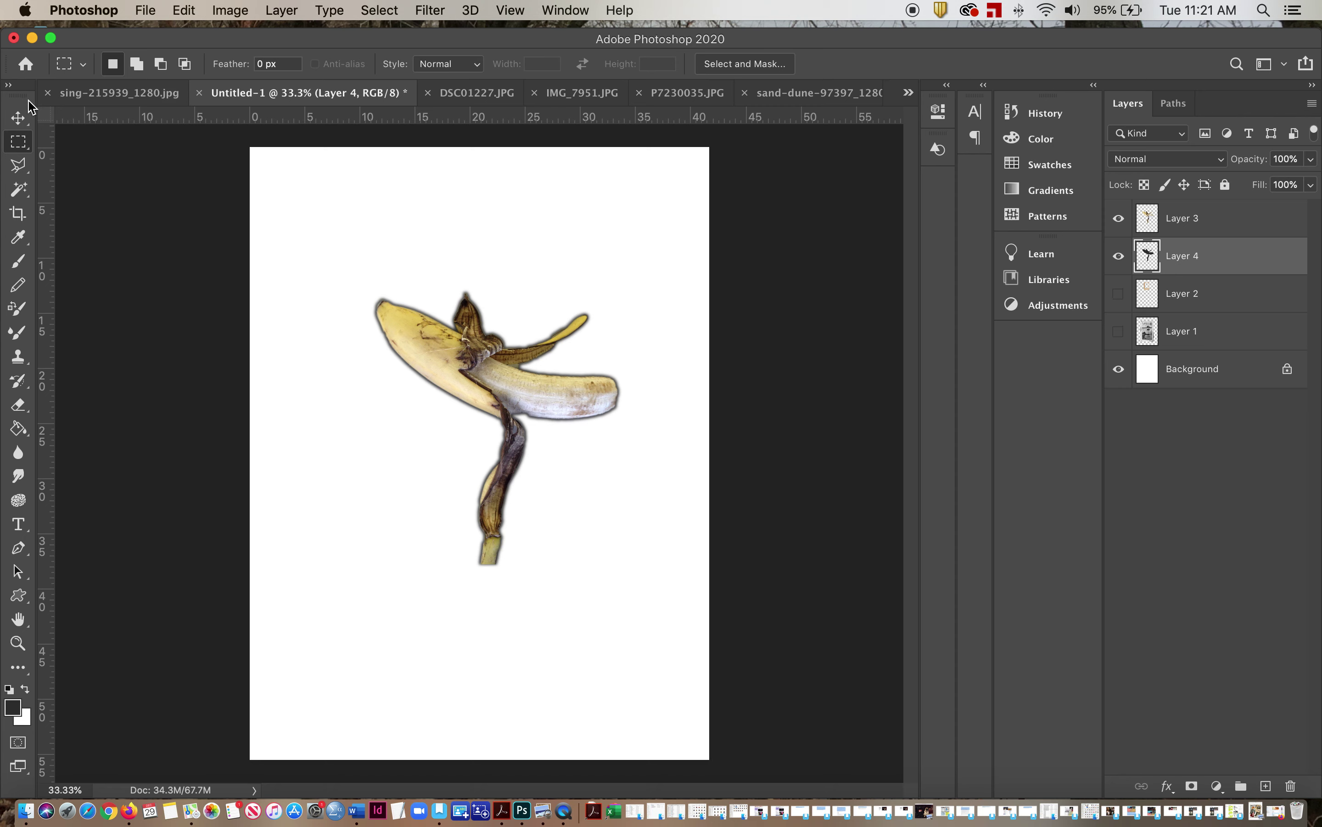
pyautogui.click(29, 120)
pyautogui.moveTo(600, 388); pyautogui.dragTo(528, 308)
pyautogui.moveTo(402, 241); pyautogui.dragTo(546, 377)
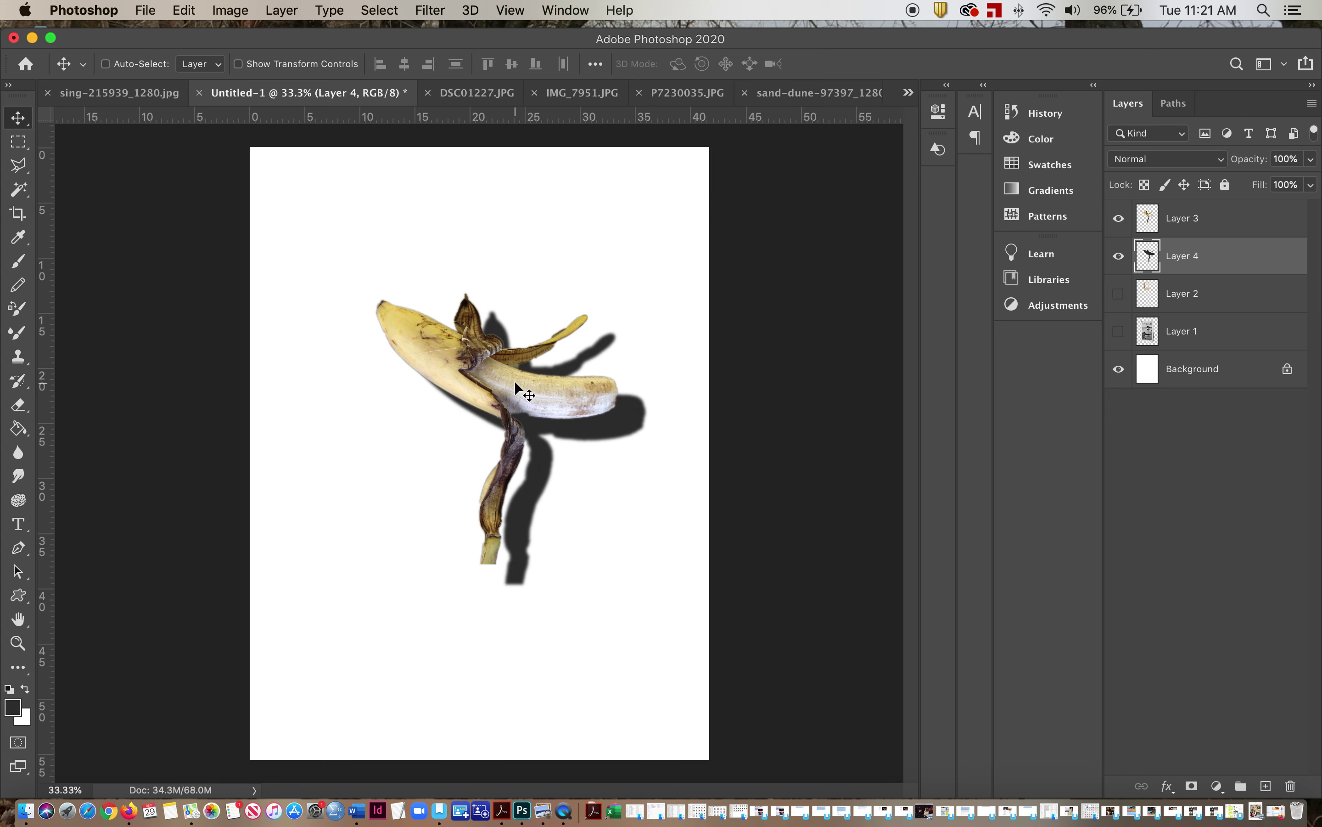
pyautogui.press('super+t')
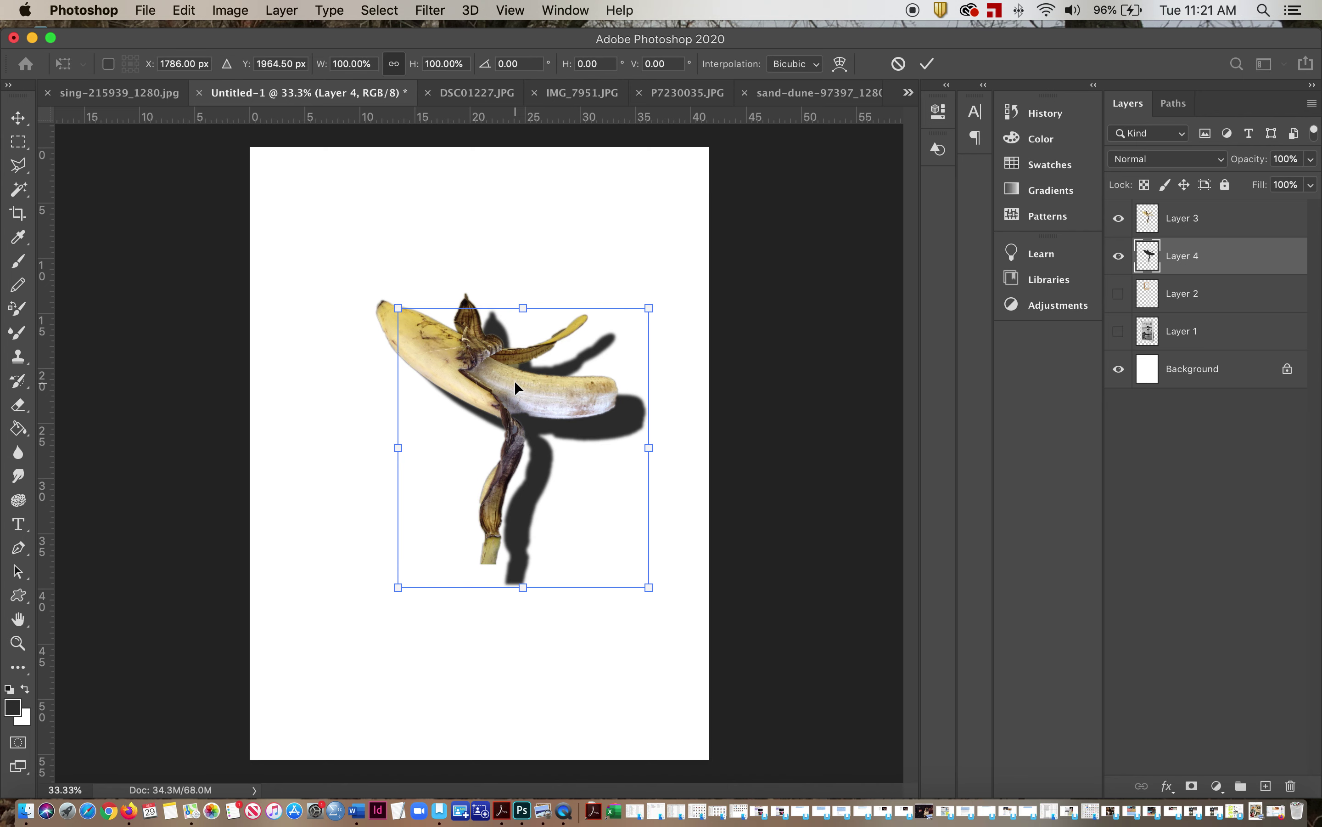
# Distort the shadow by pulling its corners inward to slant it
pyautogui.click(186, 10)
pyautogui.moveTo(238, 437)
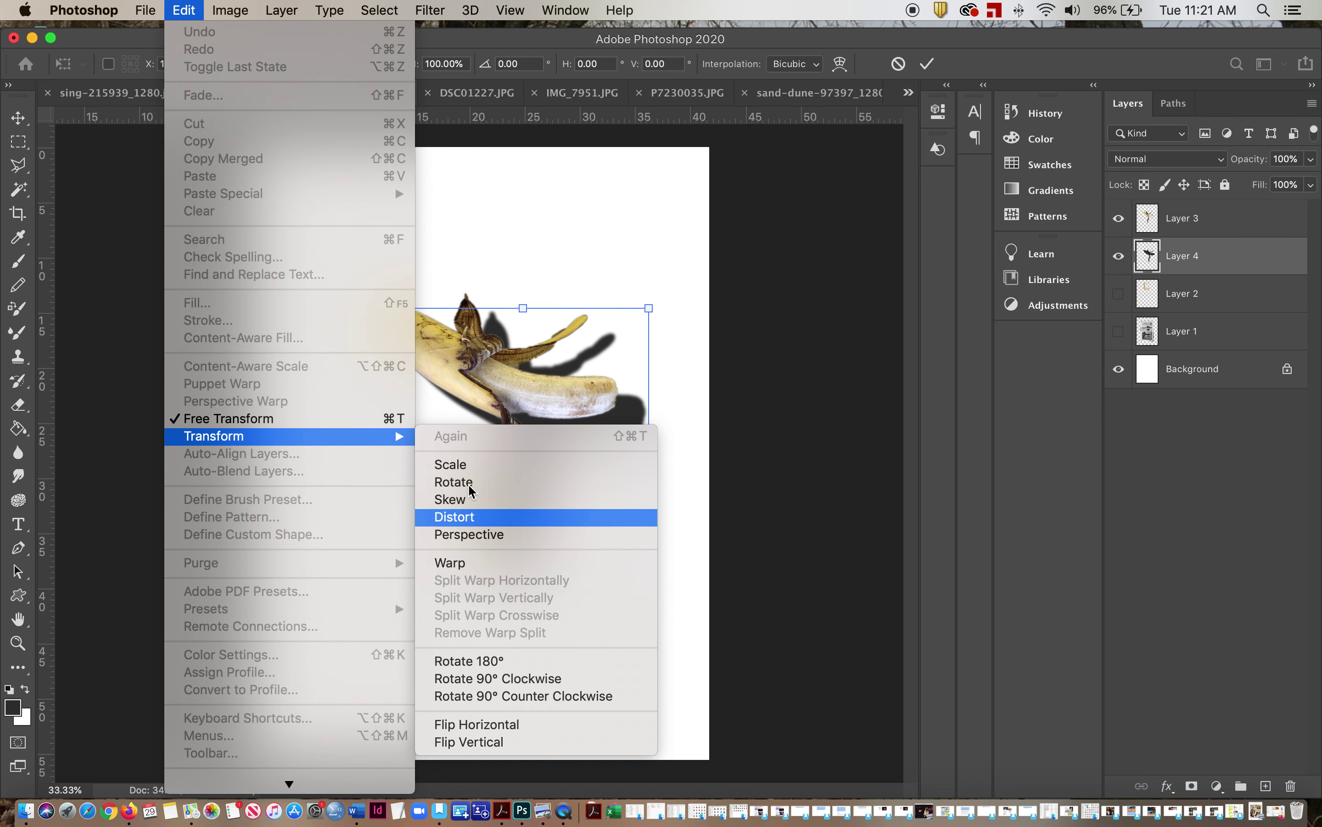
pyautogui.click(468, 497)
pyautogui.moveTo(396, 308); pyautogui.dragTo(426, 310)
pyautogui.moveTo(649, 309); pyautogui.dragTo(655, 344)
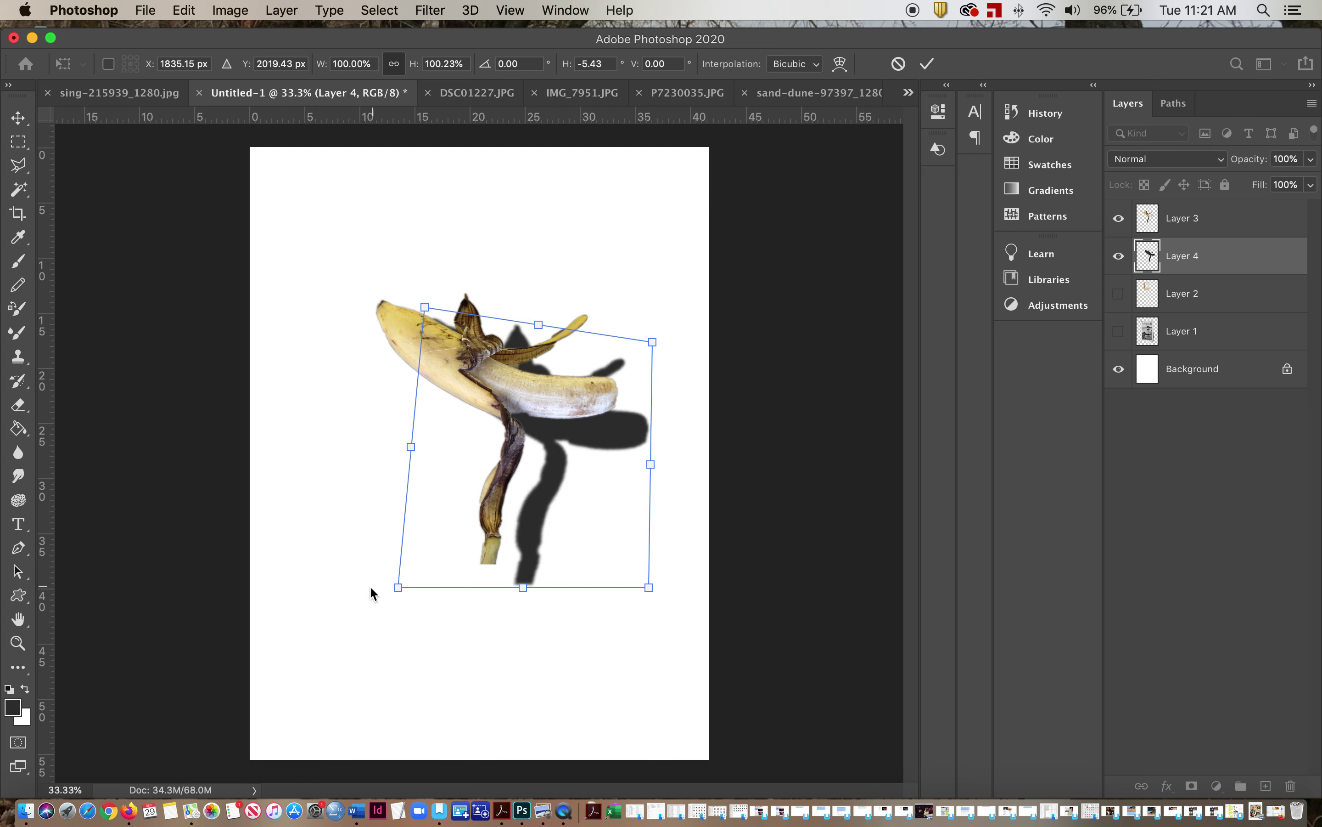
pyautogui.moveTo(397, 587); pyautogui.dragTo(421, 545)
pyautogui.moveTo(649, 587); pyautogui.dragTo(613, 566)
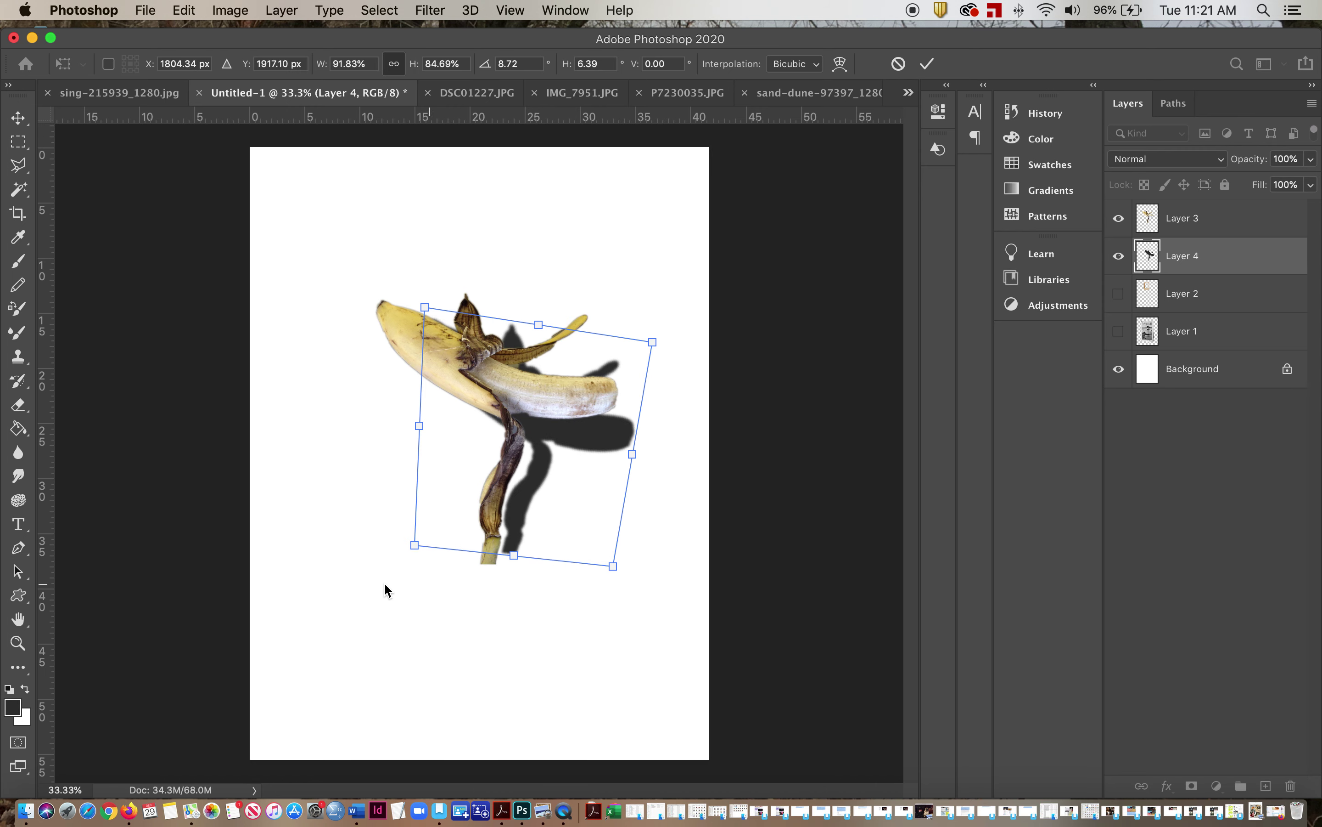
# Fine-tune the shadow's corners to about 91% × 80% and commit the distortion
pyautogui.moveTo(415, 554); pyautogui.dragTo(386, 547)
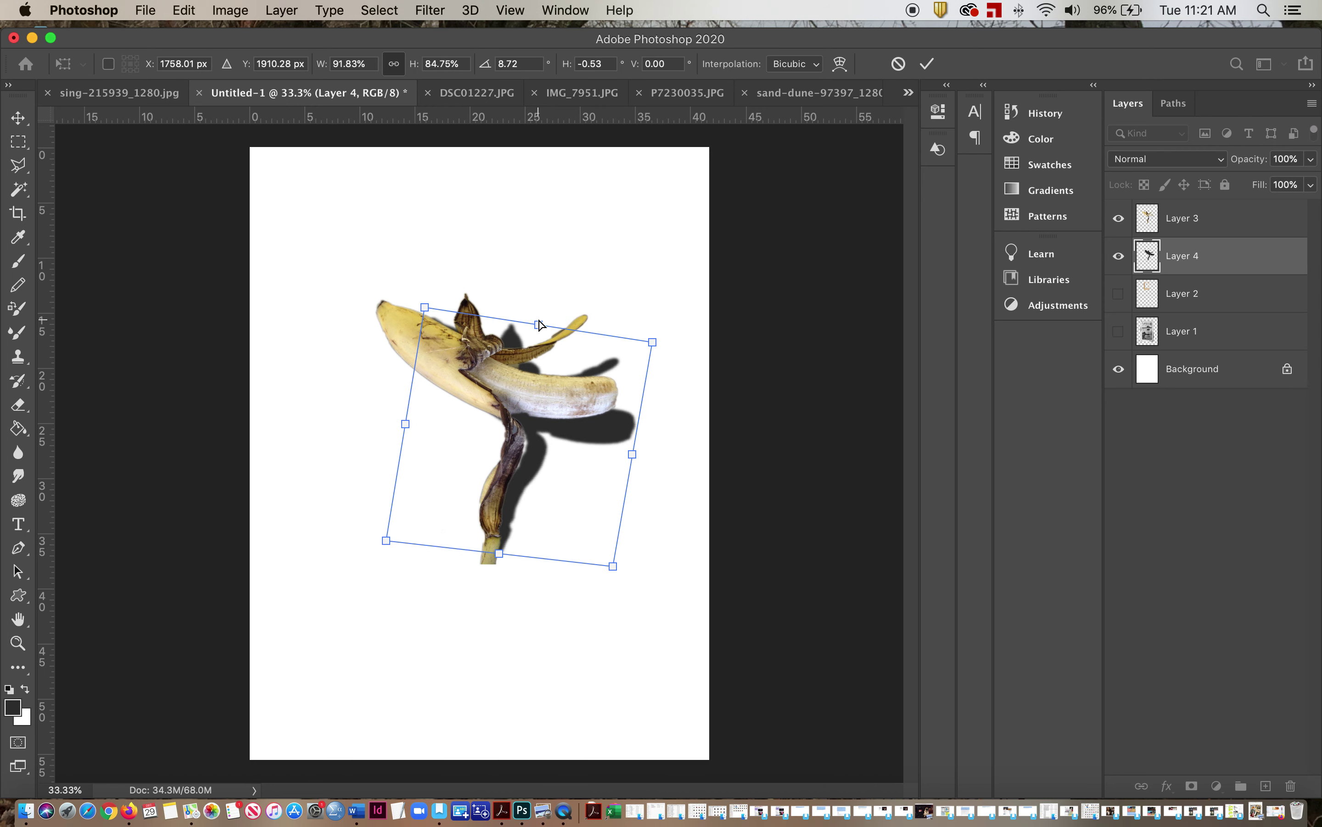
pyautogui.moveTo(538, 325); pyautogui.dragTo(539, 334)
pyautogui.moveTo(654, 353); pyautogui.dragTo(642, 350)
pyautogui.moveTo(426, 316); pyautogui.dragTo(441, 324)
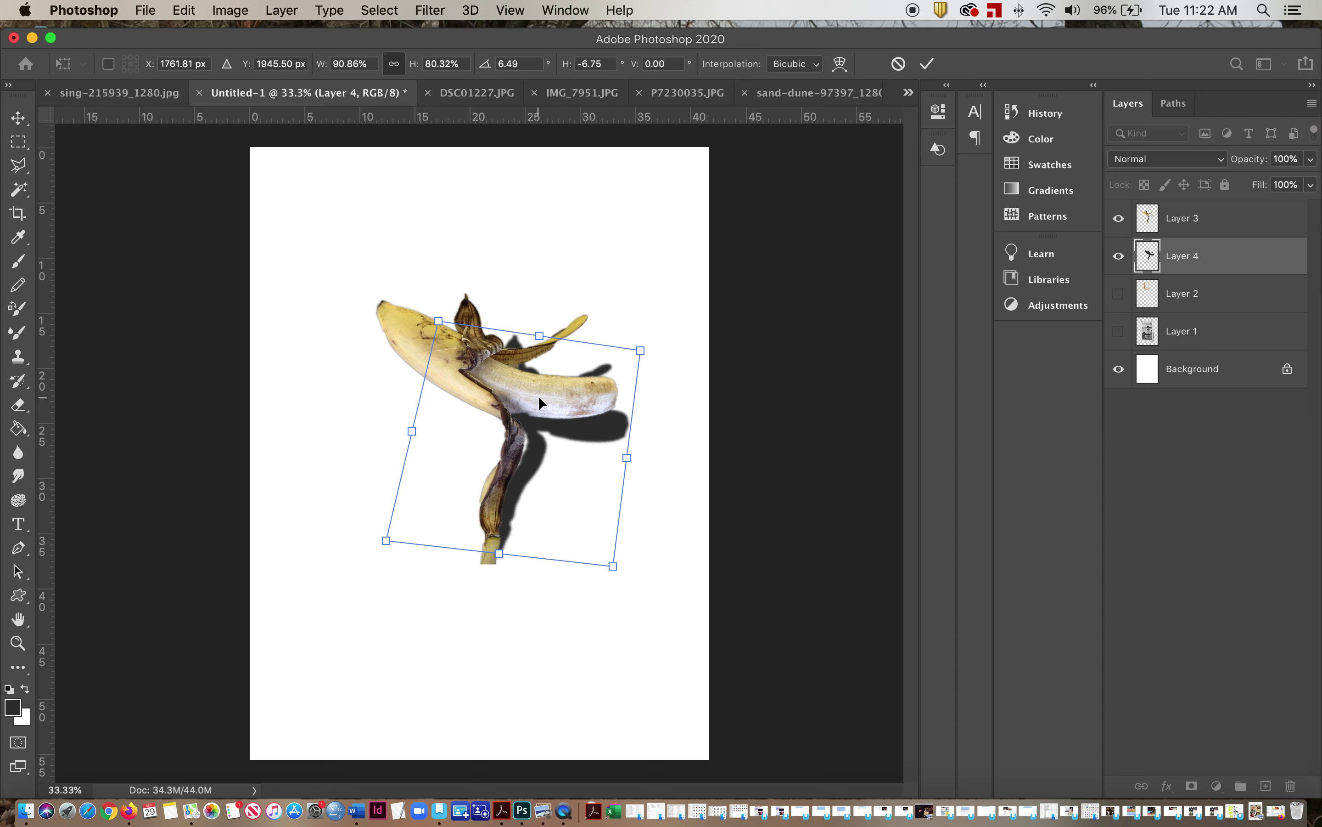
pyautogui.moveTo(564, 434); pyautogui.dragTo(566, 434)
pyautogui.press('Return')
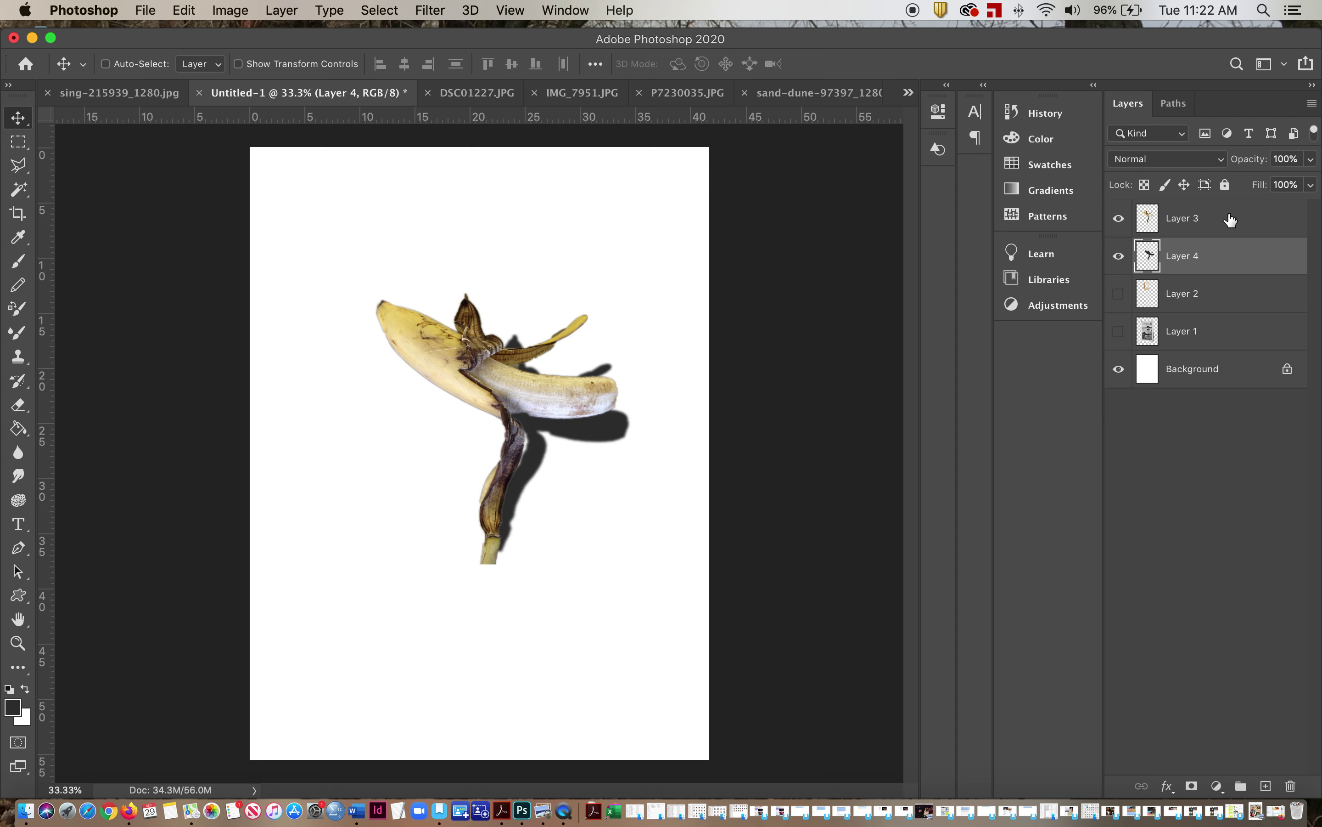
# Set Layer 4's opacity to 33% and shift the shadow a few pixels up-left
pyautogui.click(1311, 159)
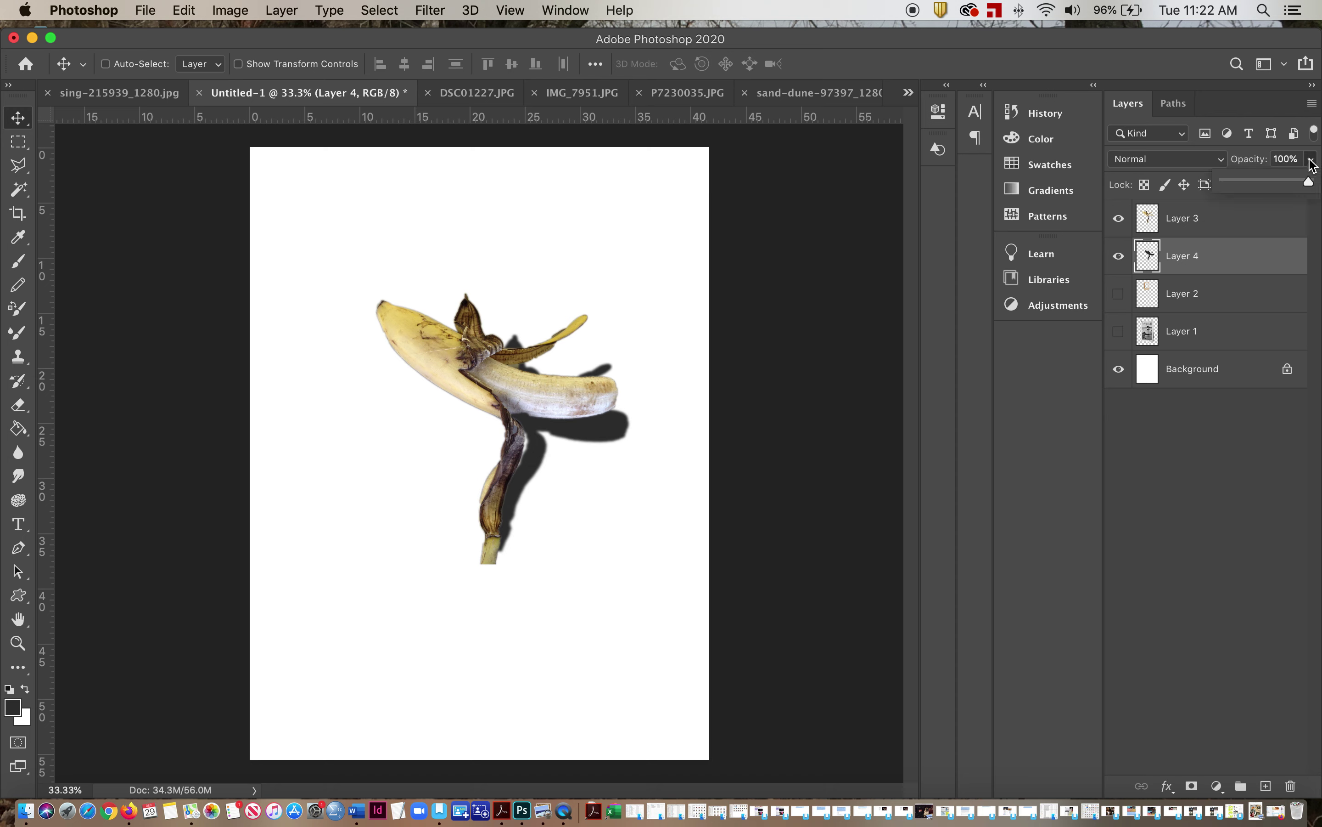
pyautogui.moveTo(1313, 179); pyautogui.dragTo(1256, 178)
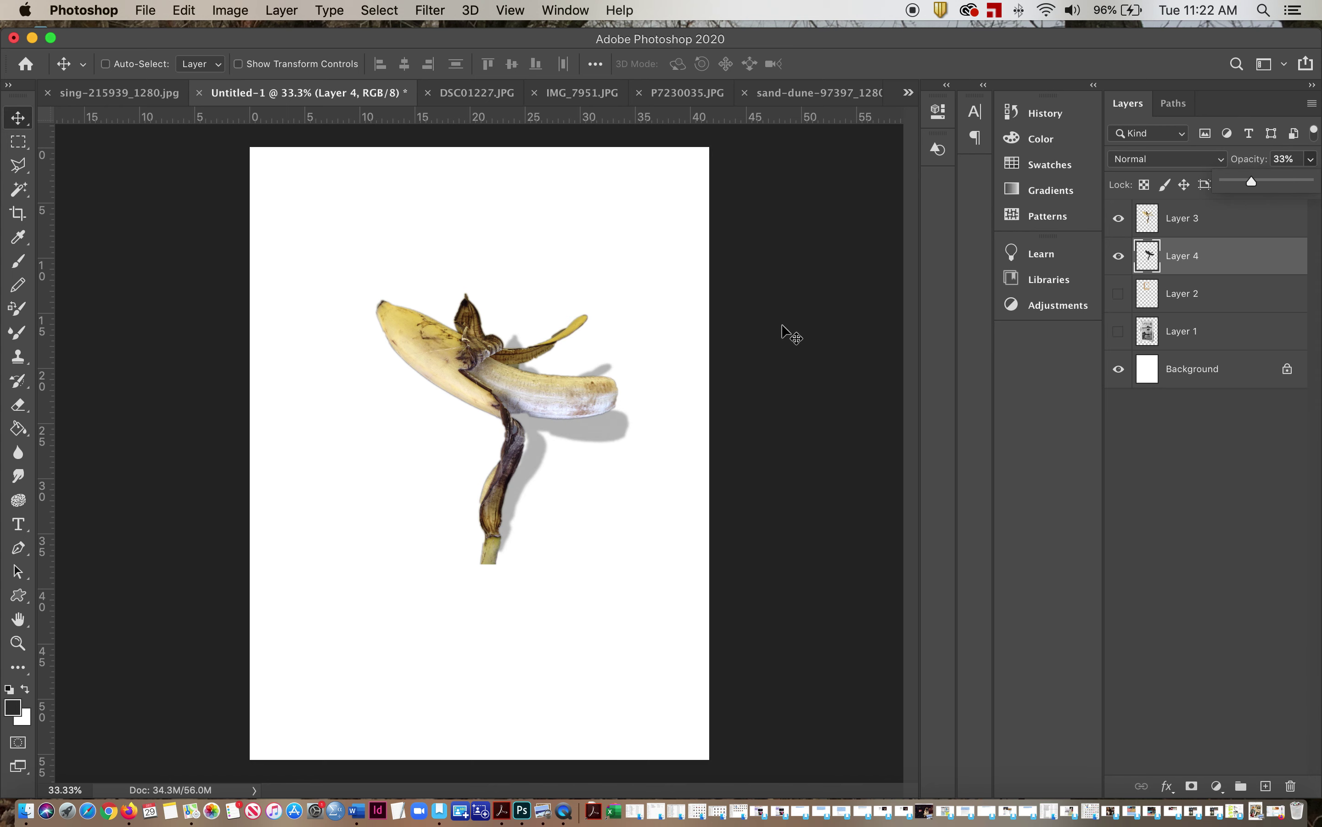
pyautogui.click(609, 430)
pyautogui.moveTo(606, 425); pyautogui.dragTo(601, 426)
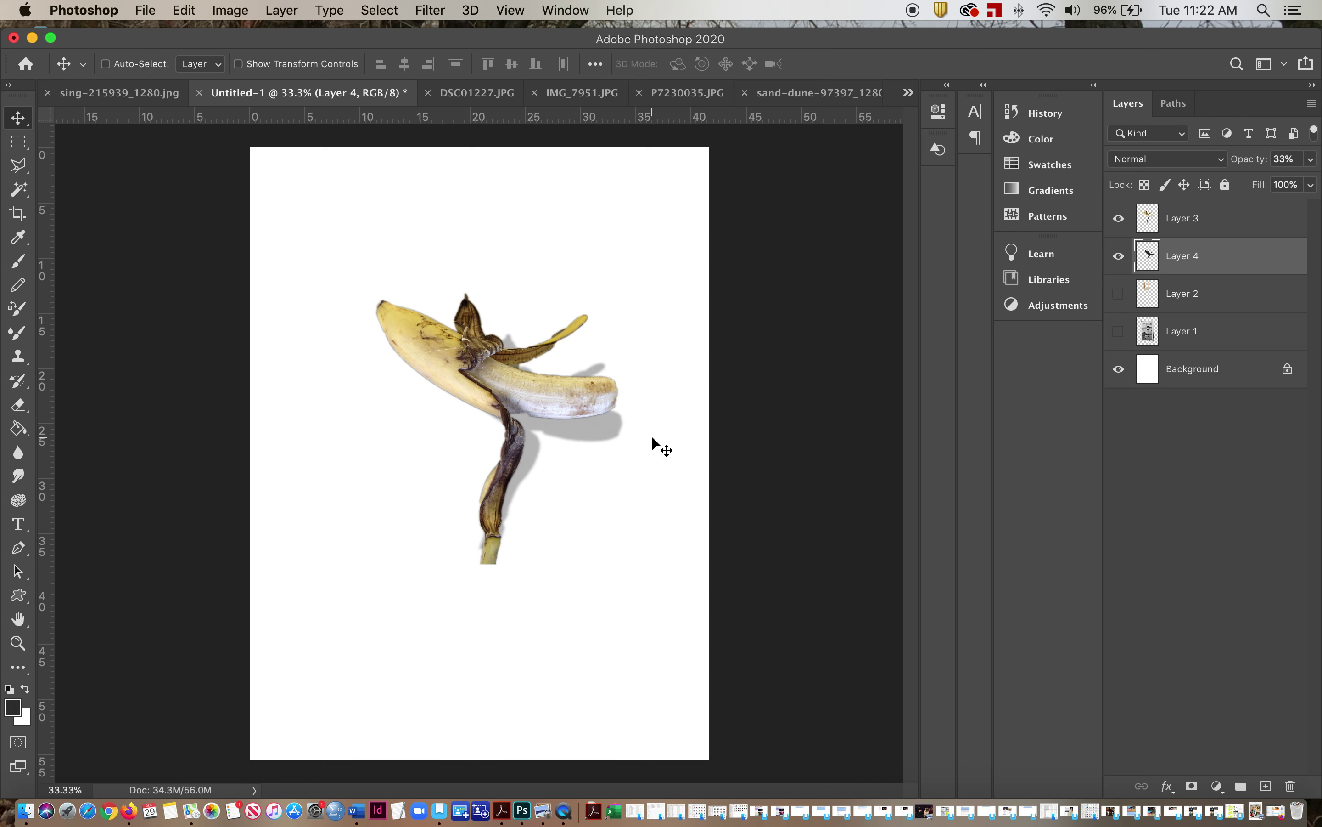
# Apply a Motion Blur at 0° angle and 90-pixel distance to Layer 4's shadow
pyautogui.click(430, 10)
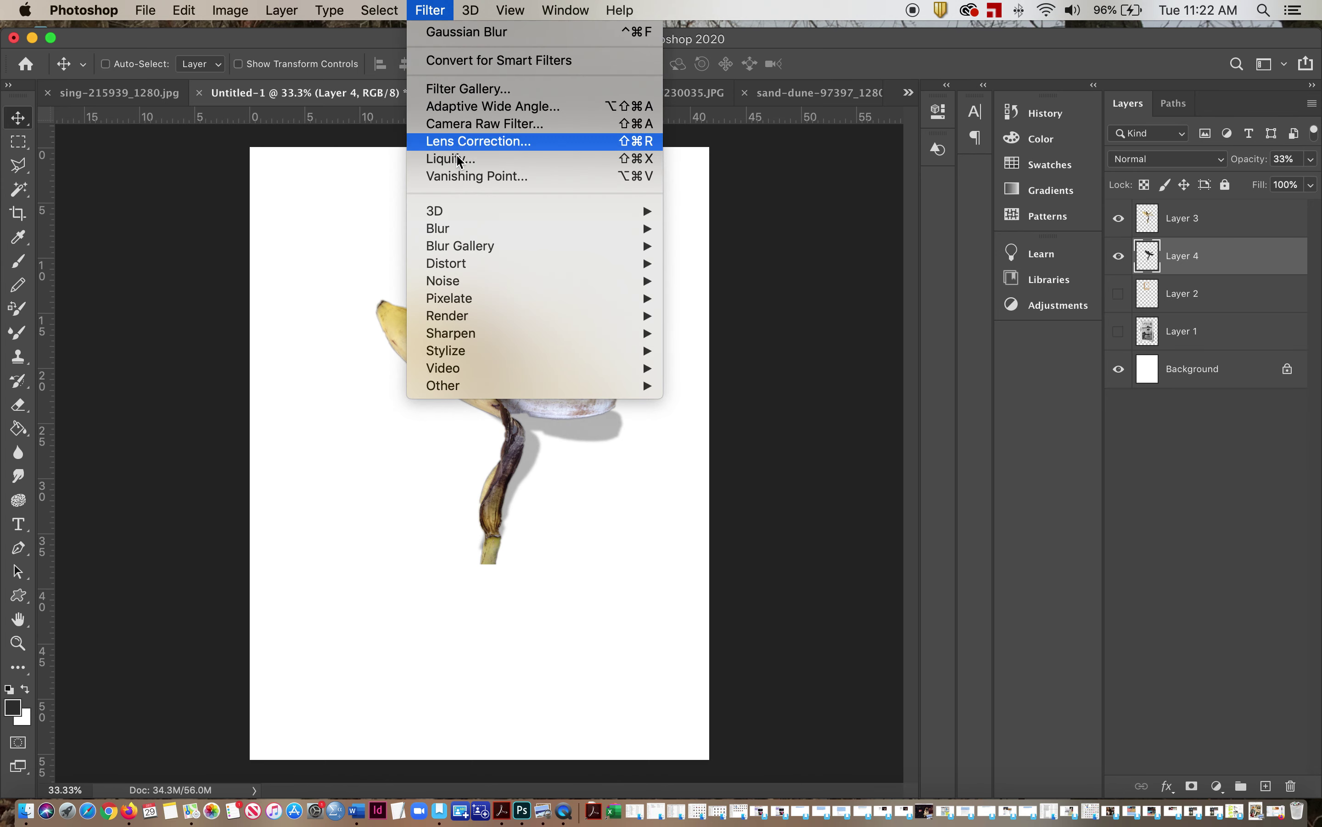
pyautogui.moveTo(481, 228)
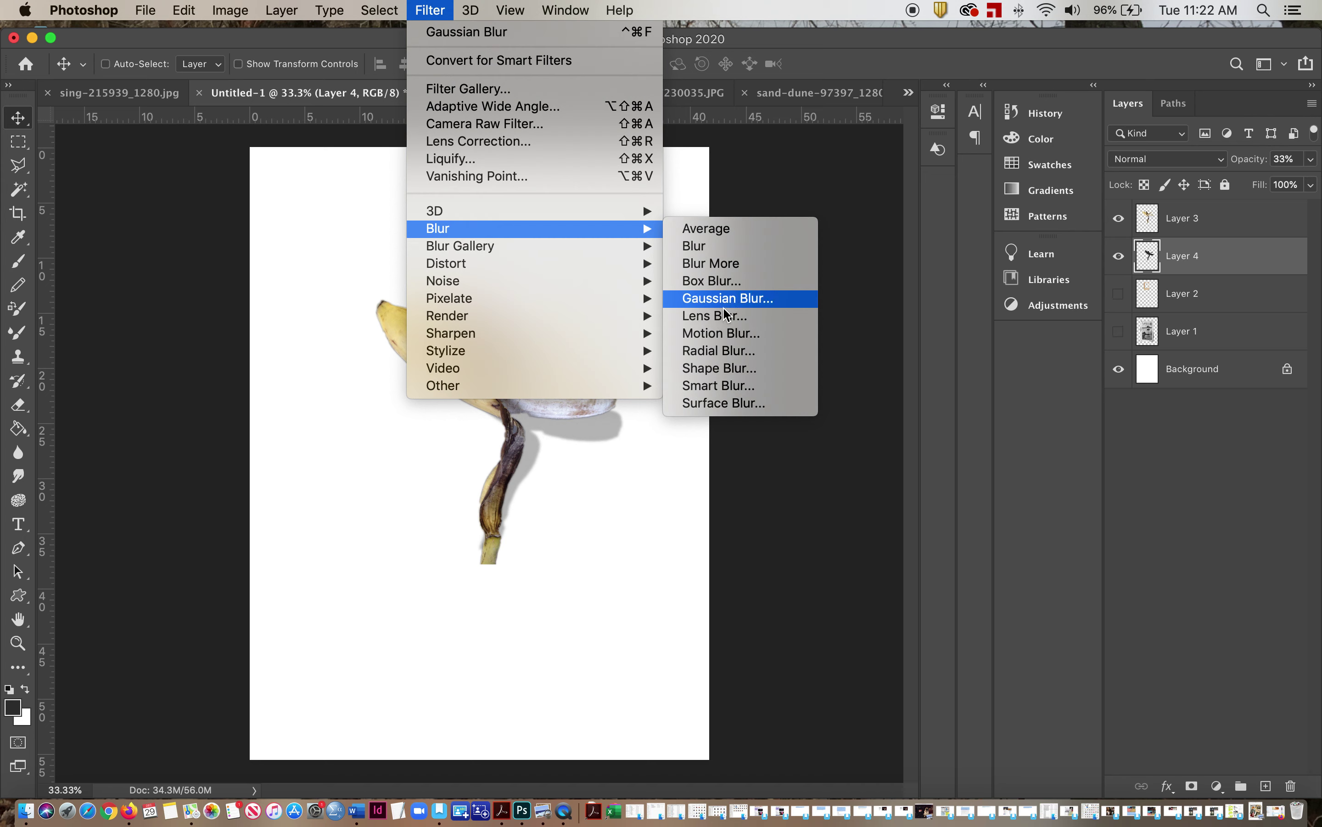
pyautogui.click(726, 335)
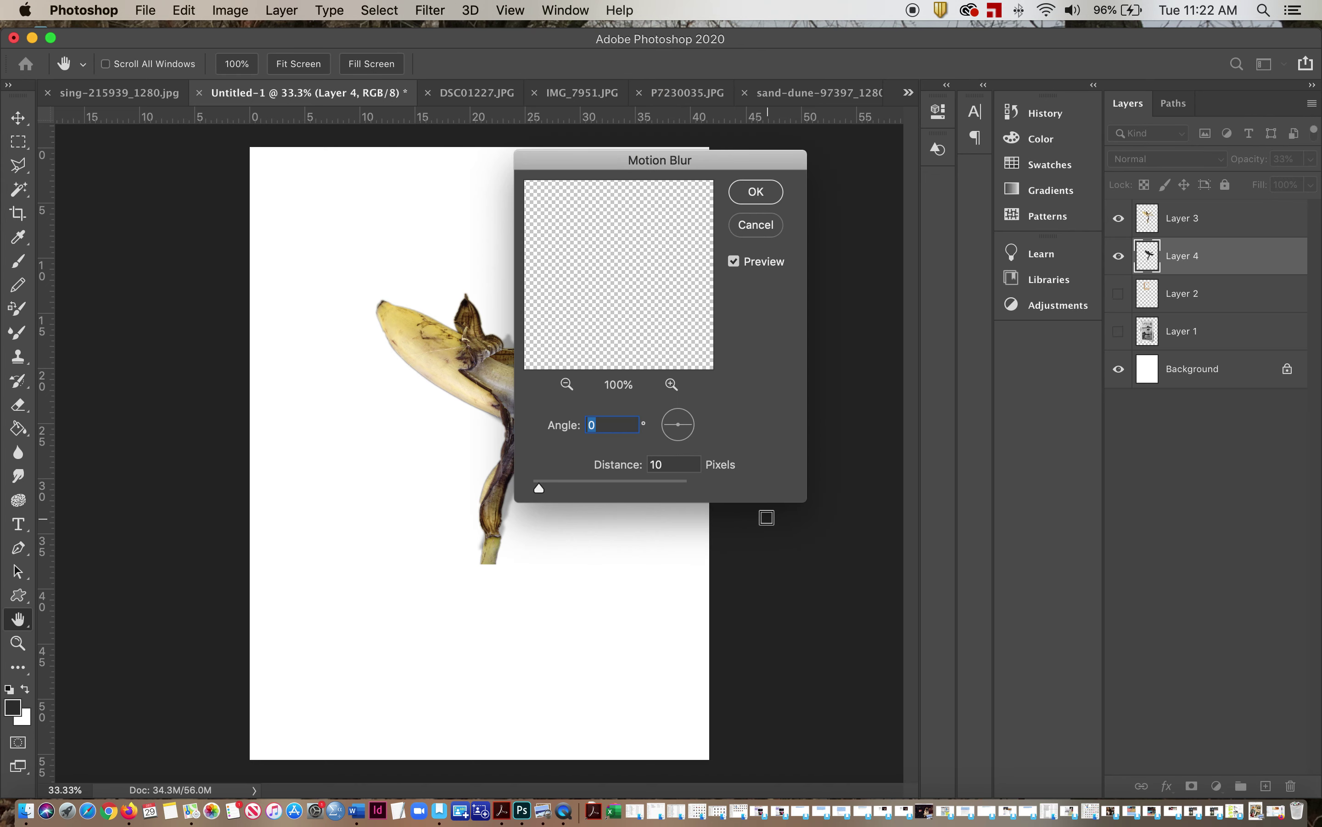
pyautogui.moveTo(644, 158); pyautogui.dragTo(845, 180)
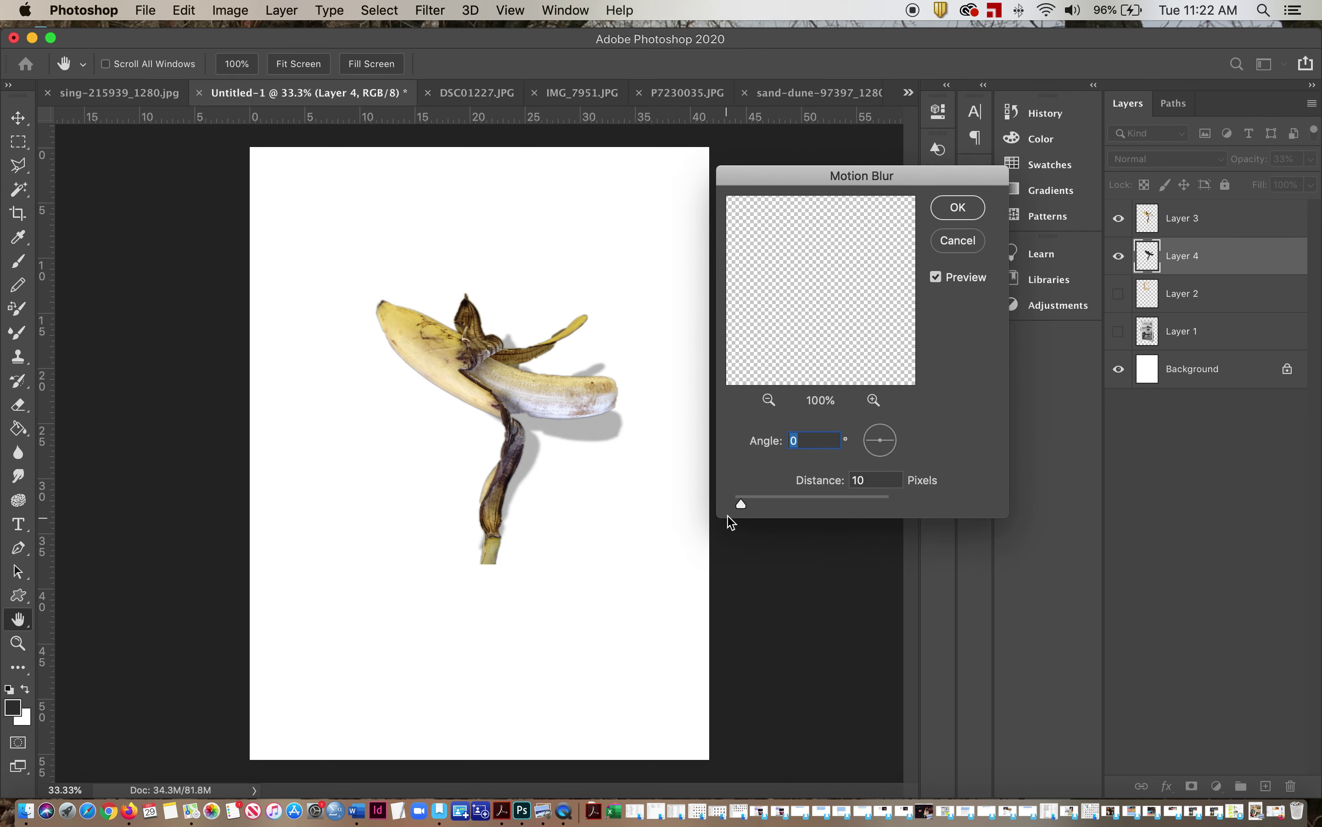
pyautogui.moveTo(741, 503); pyautogui.dragTo(786, 503)
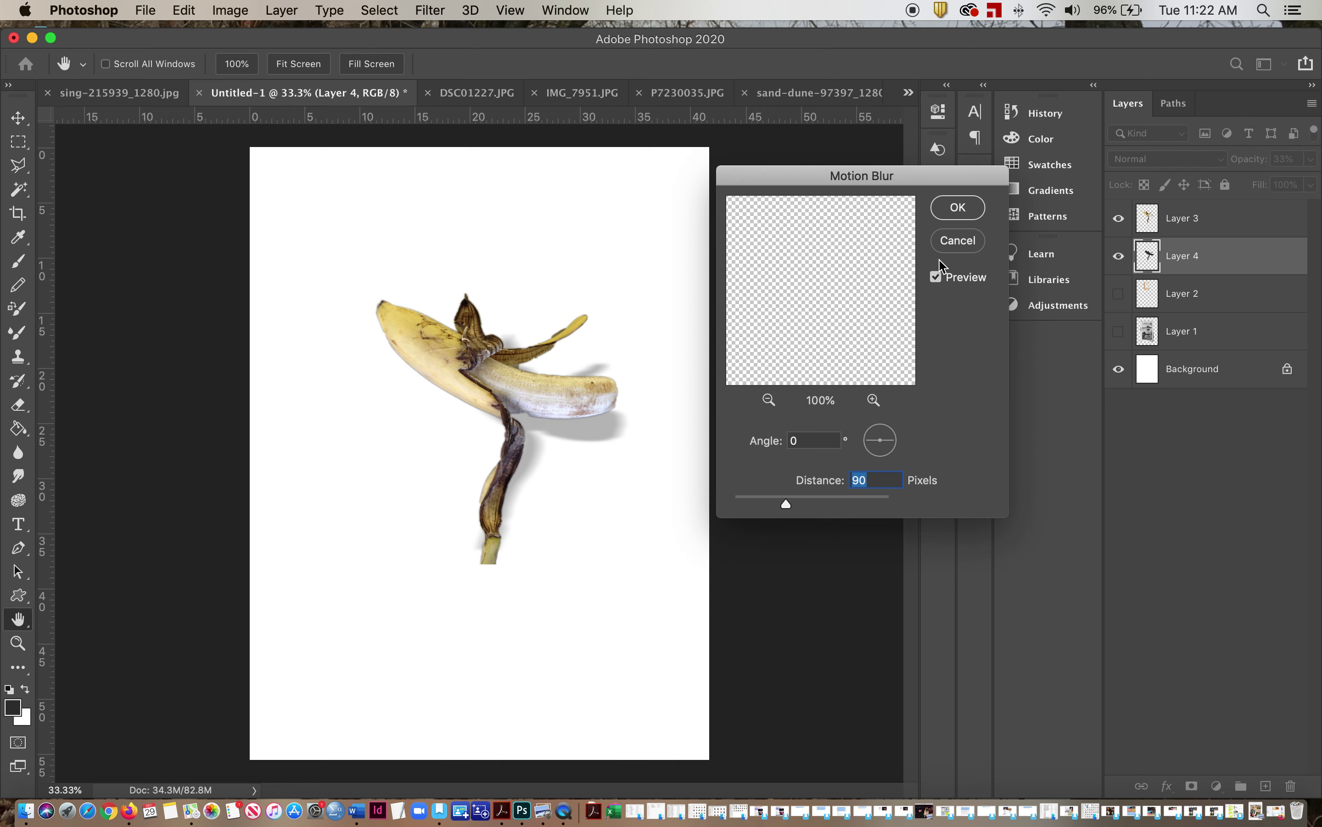
pyautogui.click(951, 206)
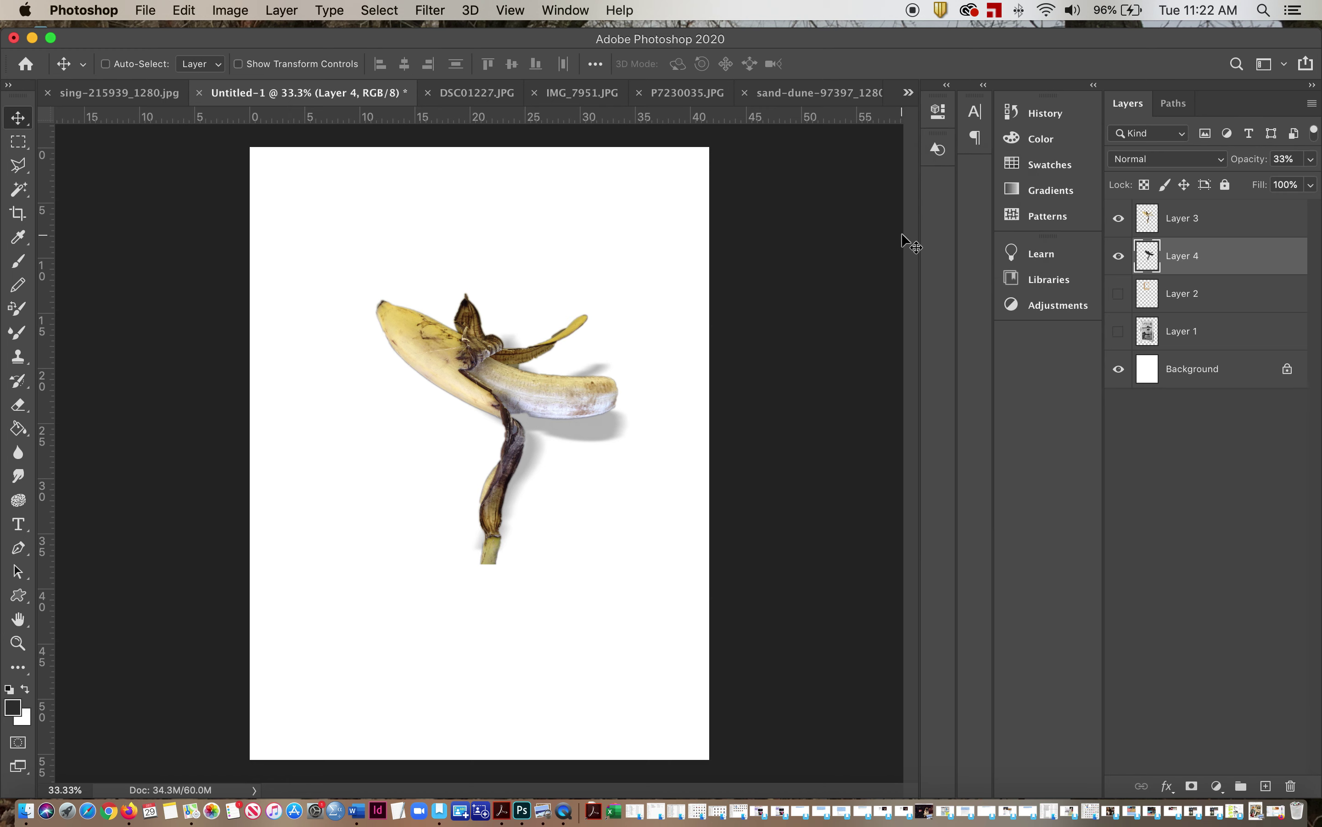